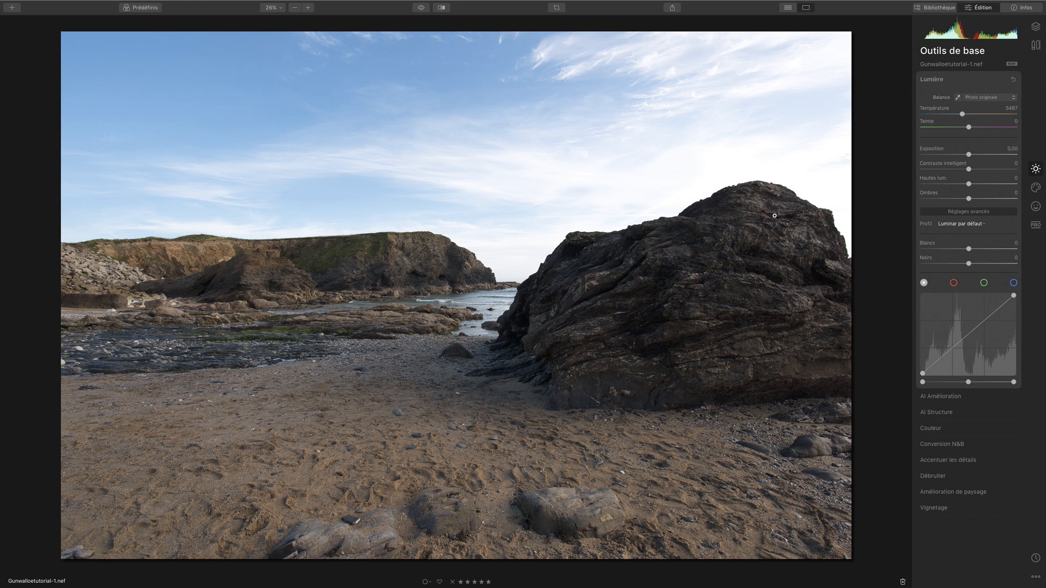
Step: Set the photo's white balance to the Nuageux preset
{"action": "left_click", "coordinate": [1015, 99]}
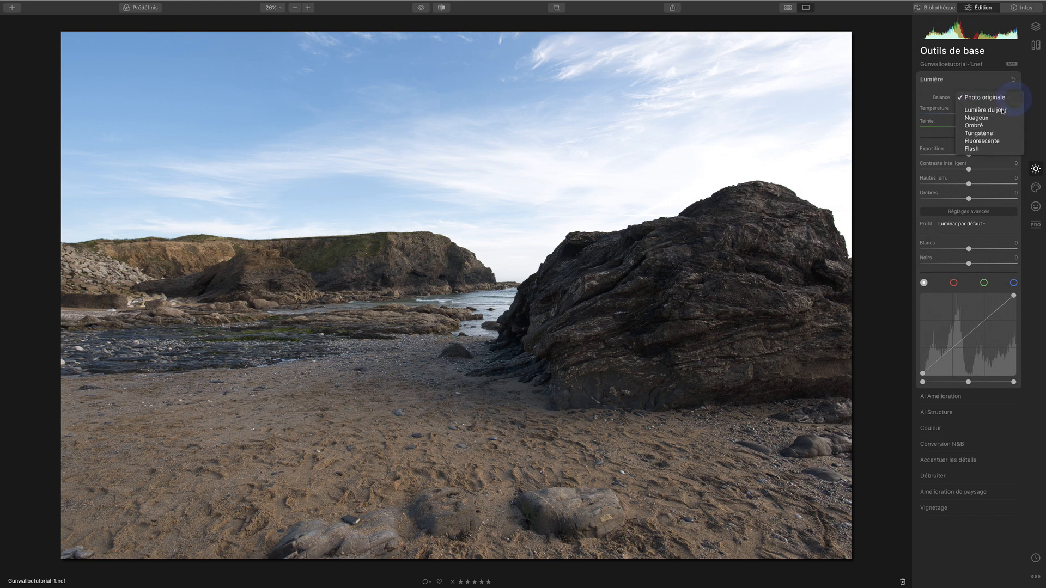
{"action": "left_click", "coordinate": [996, 118]}
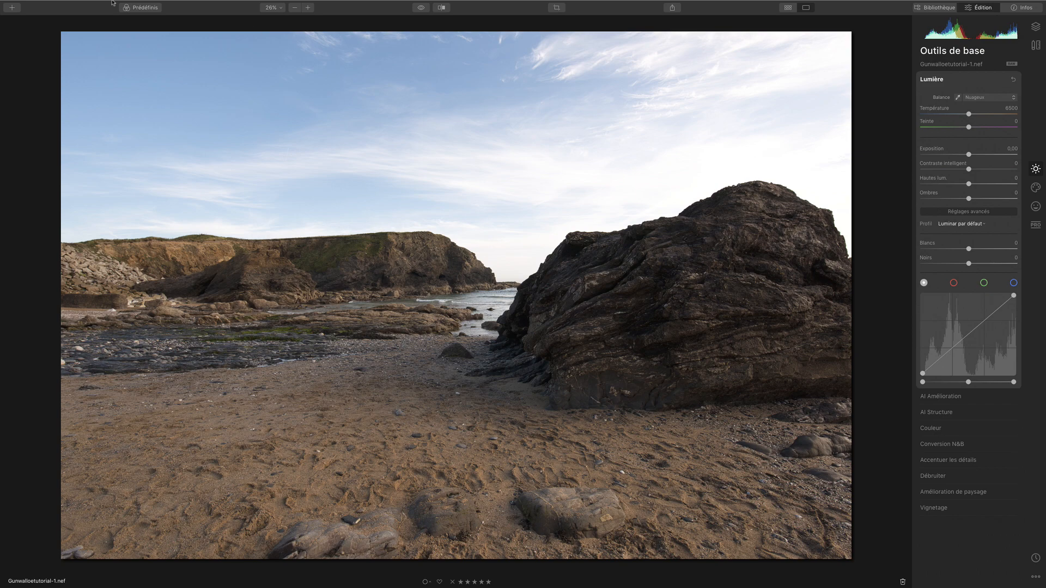
Step: Show the presets of the Luminosity collection and bring the EddyK-SH series into view
{"action": "left_click", "coordinate": [155, 8]}
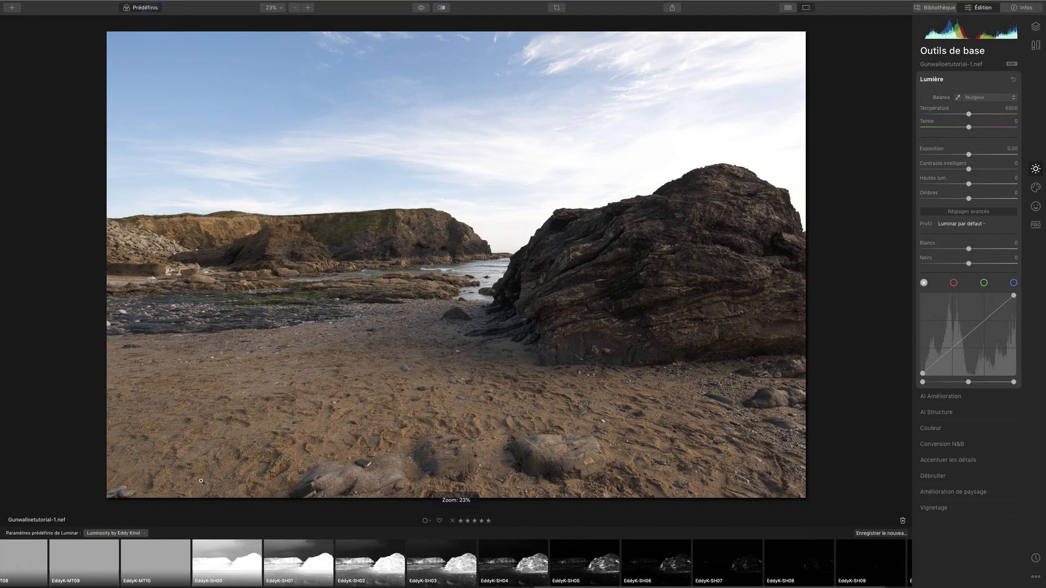
{"action": "left_click", "coordinate": [145, 534]}
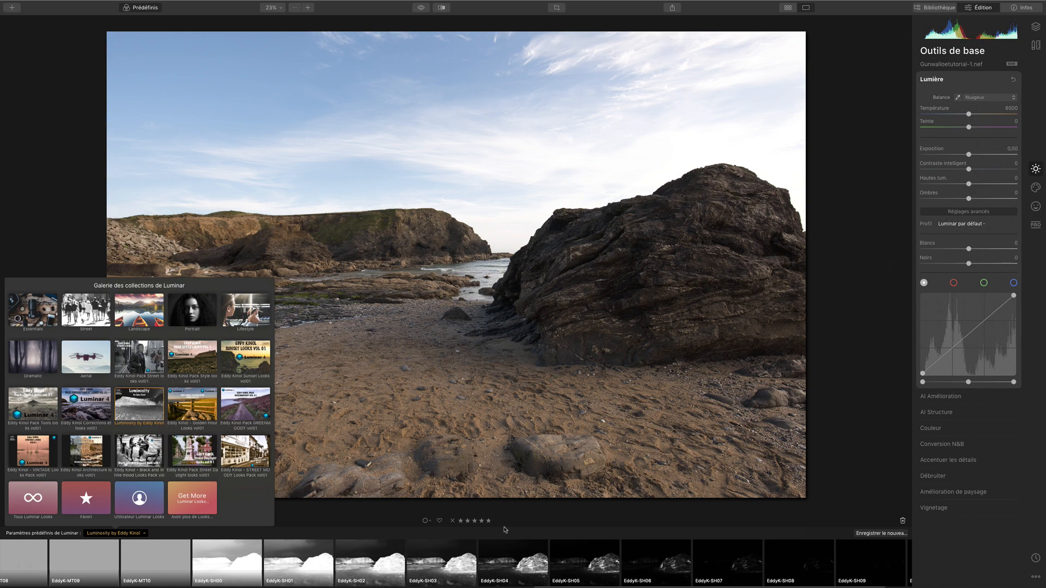
{"action": "left_click", "coordinate": [626, 526]}
{"action": "scroll", "coordinate": [401, 572], "scroll_direction": "up", "scroll_amount": 3}
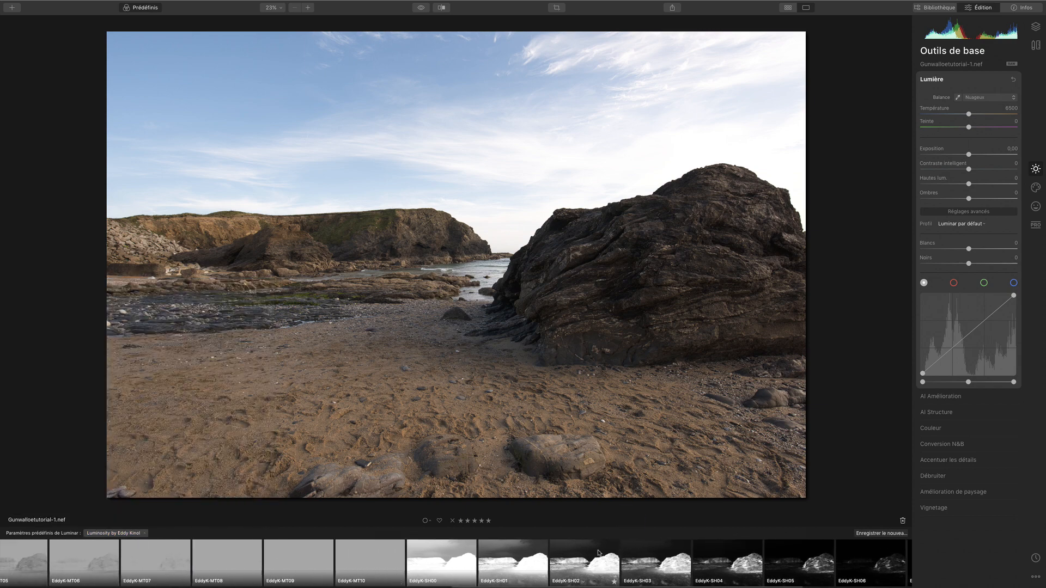
Step: Add a new adjustment layer above the base photo
{"action": "left_click", "coordinate": [1035, 27]}
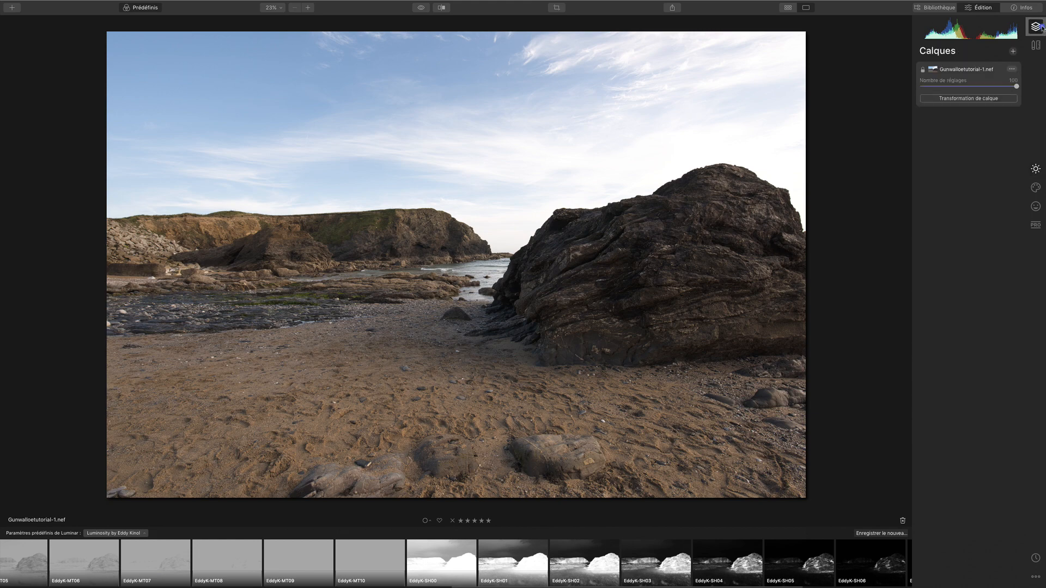
{"action": "left_click", "coordinate": [1014, 52]}
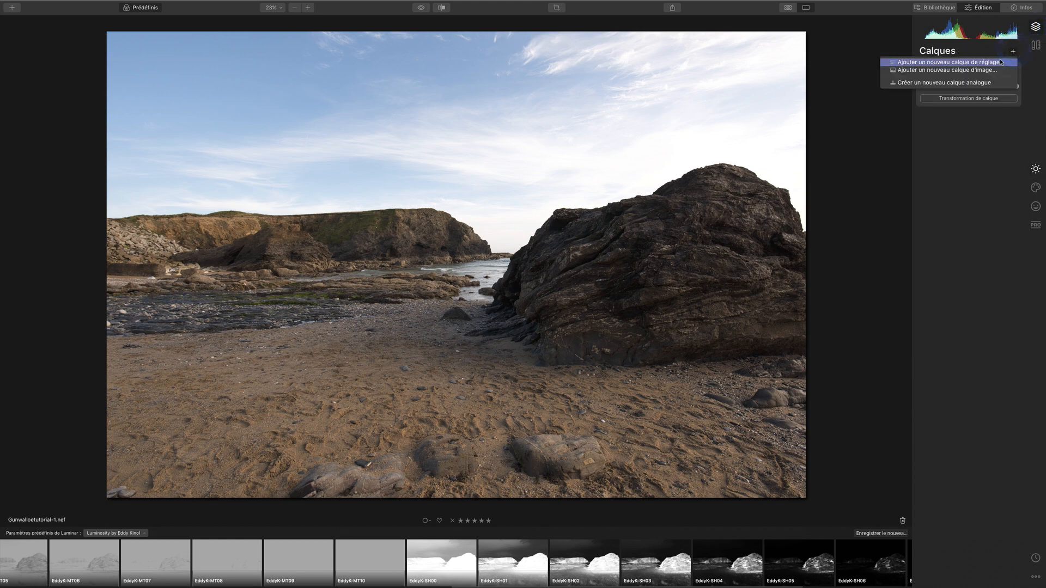
{"action": "left_click", "coordinate": [1001, 65]}
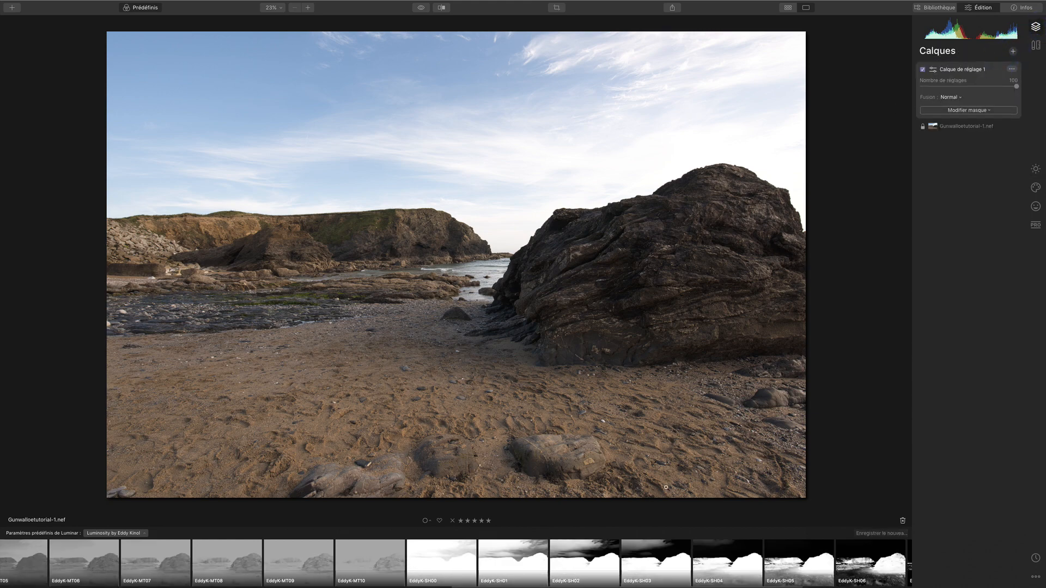
Step: Compare the EddyK-SH05, SH04 and SH03 luminosity presets on the adjustment layer and apply EddyK-SH03
{"action": "scroll", "coordinate": [736, 574], "scroll_direction": "right", "scroll_amount": 5}
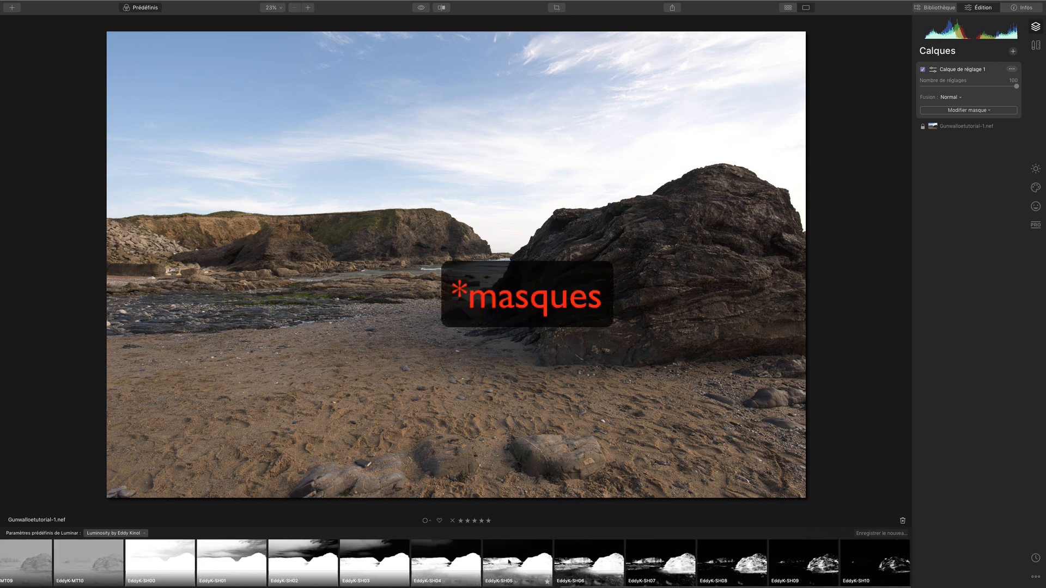
{"action": "left_click", "coordinate": [509, 561]}
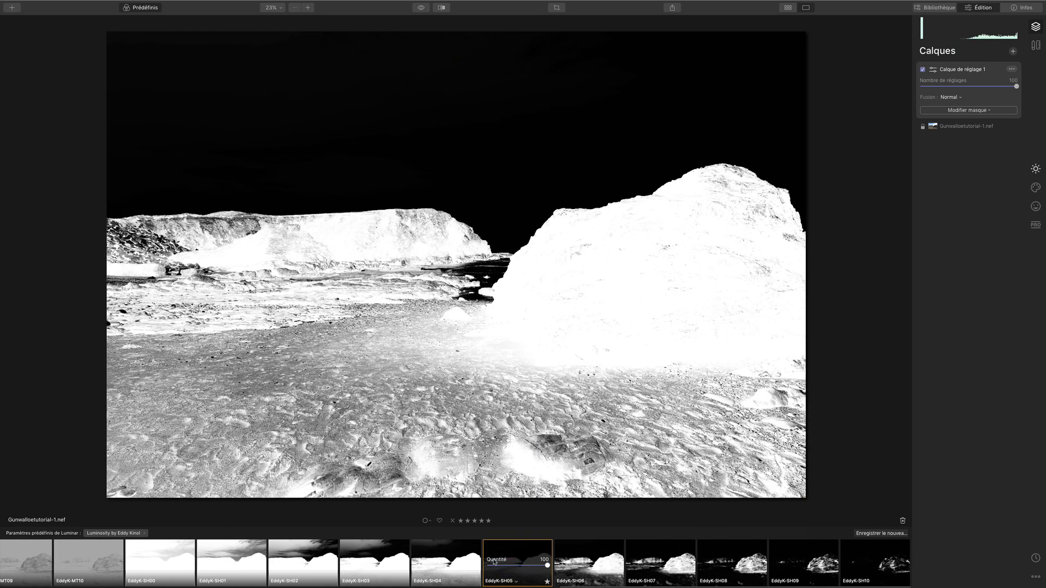
{"action": "left_click", "coordinate": [470, 561]}
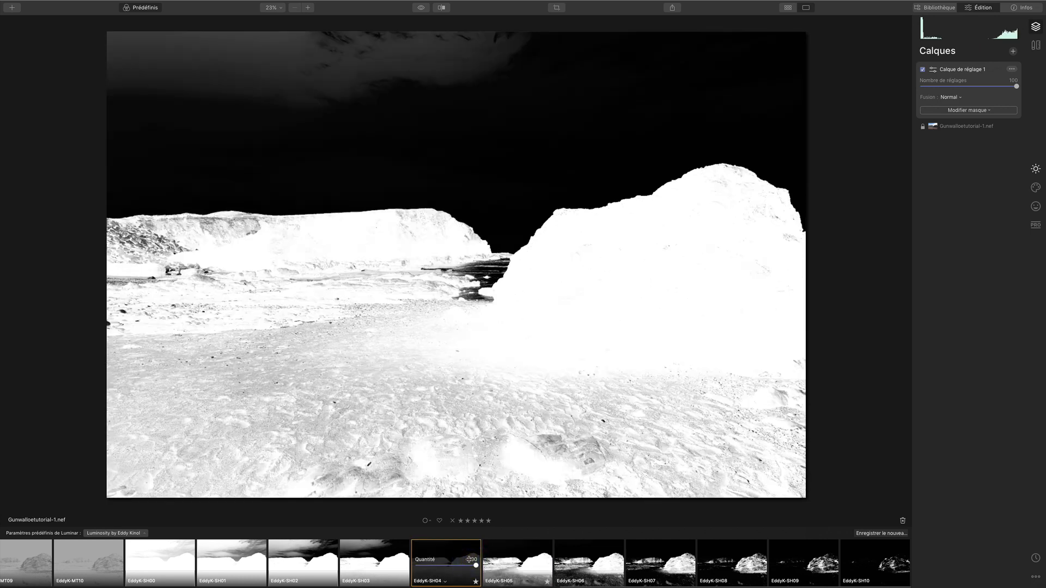
{"action": "left_click", "coordinate": [386, 558]}
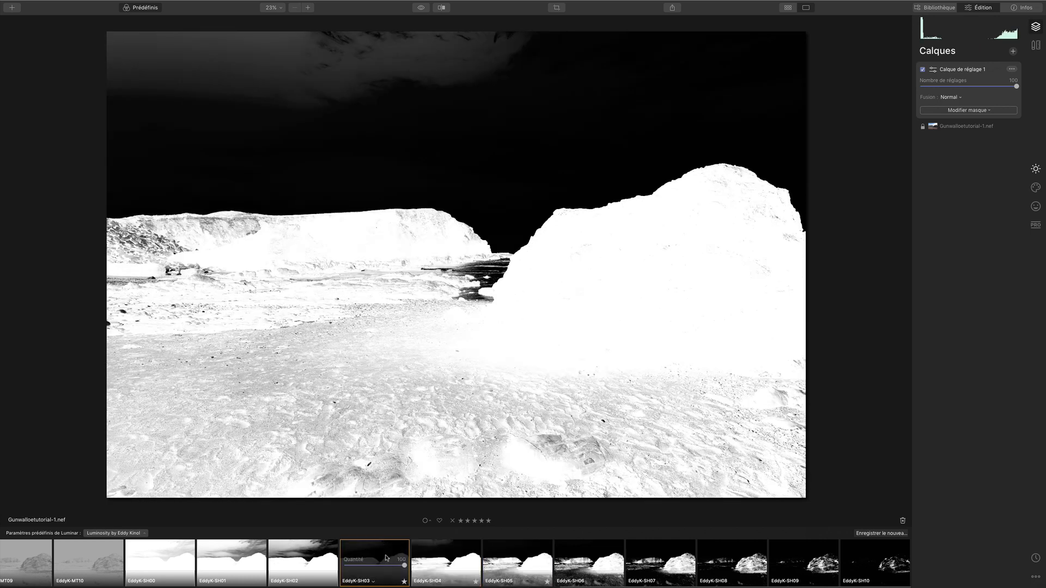
{"action": "left_click", "coordinate": [433, 559]}
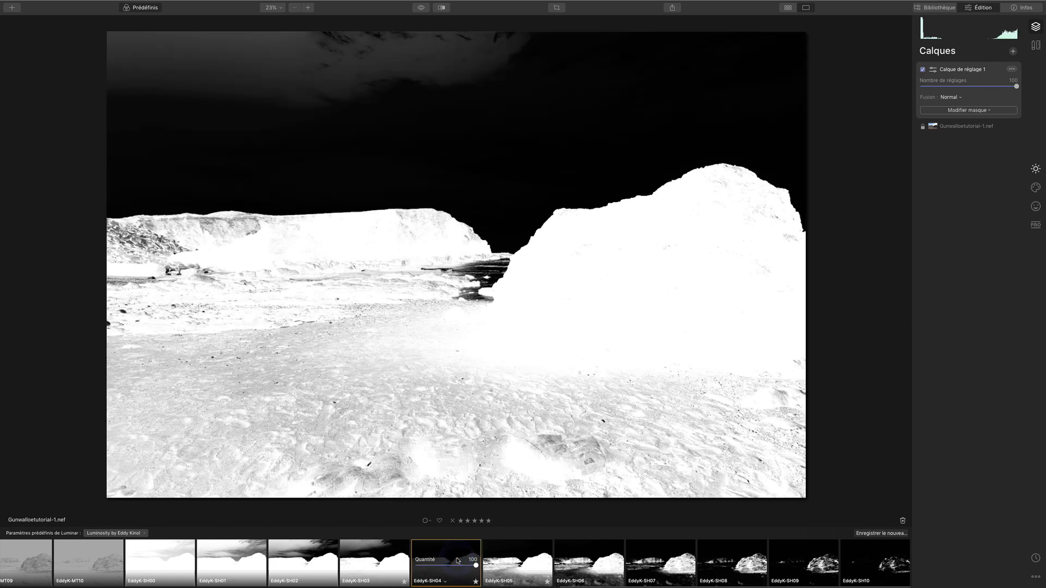
{"action": "left_click", "coordinate": [358, 563]}
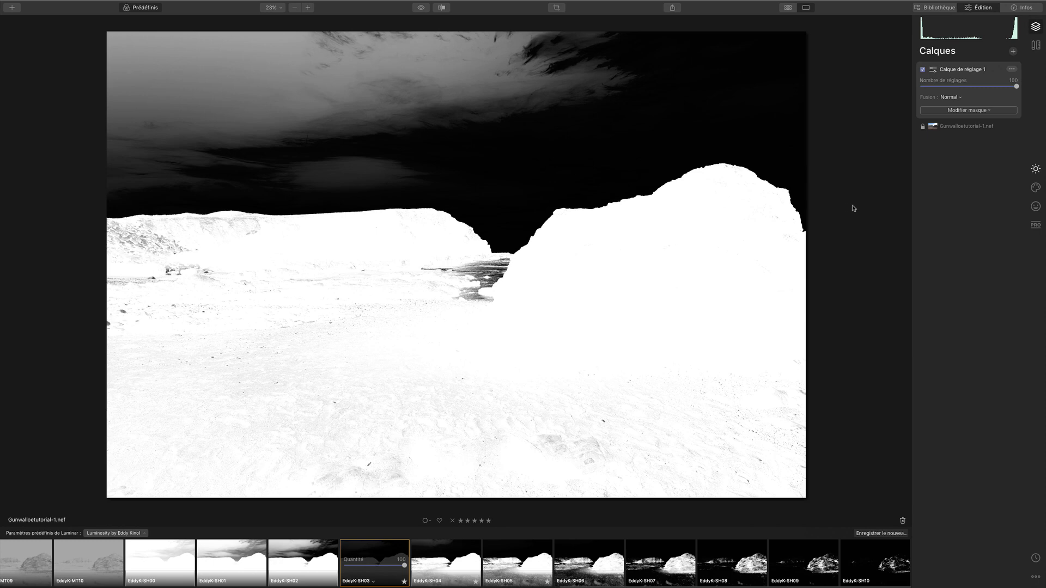
Step: Create a luminosity mask on the adjustment layer and copy that mask
{"action": "left_click", "coordinate": [1002, 111]}
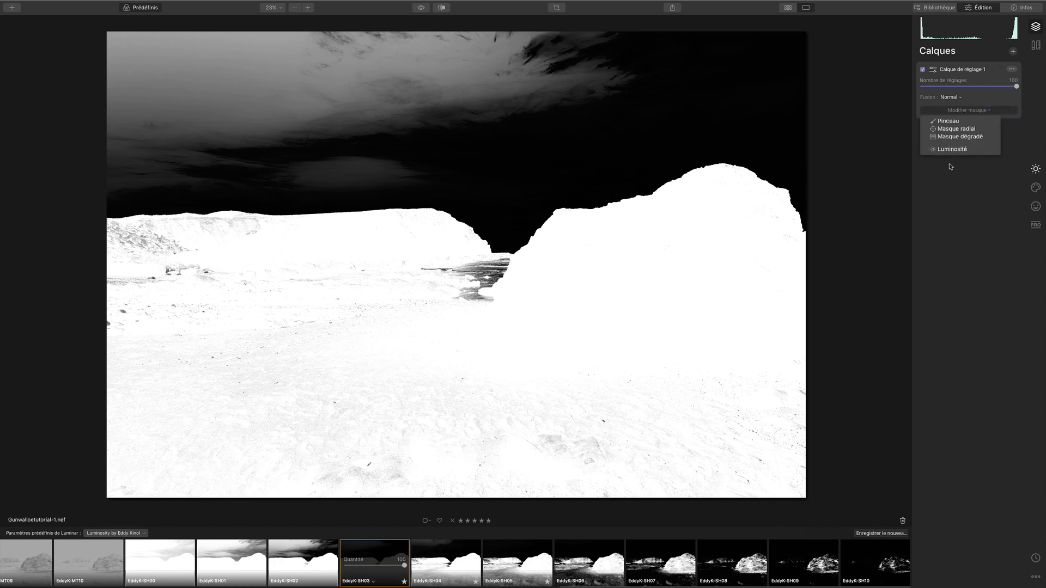
{"action": "left_click", "coordinate": [957, 149]}
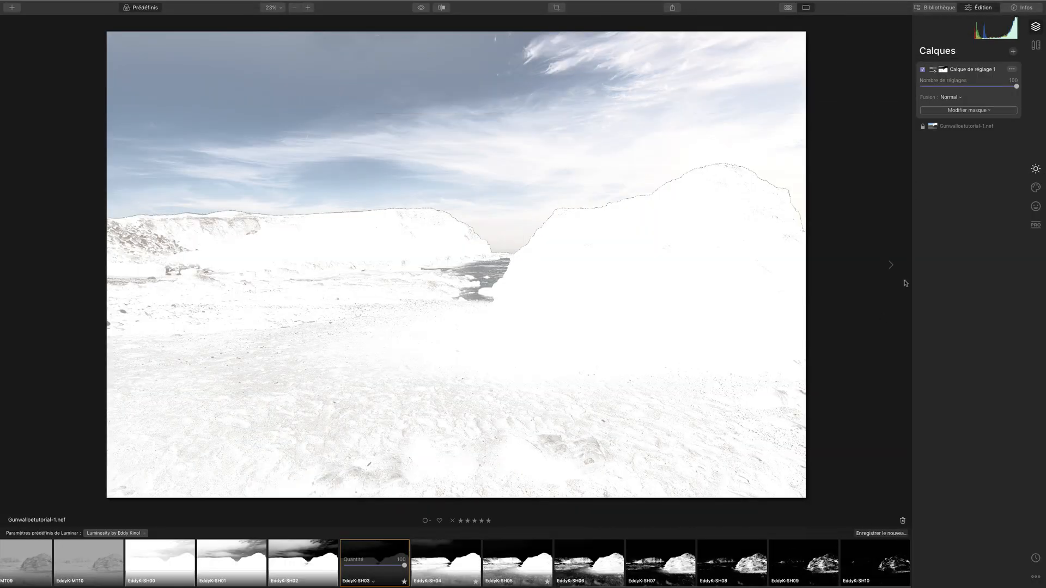
{"action": "right_click", "coordinate": [942, 73]}
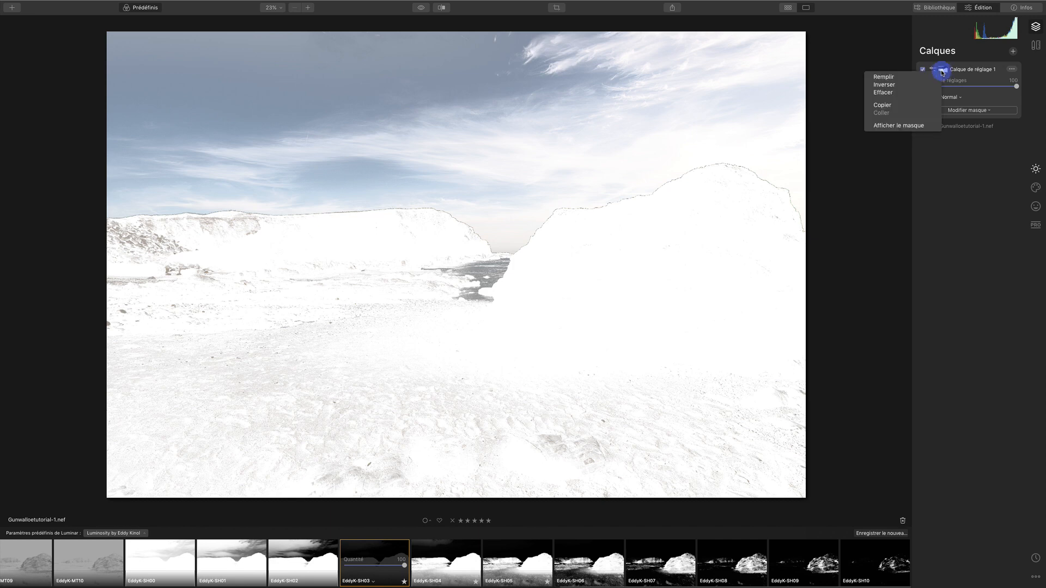
{"action": "left_click", "coordinate": [921, 105]}
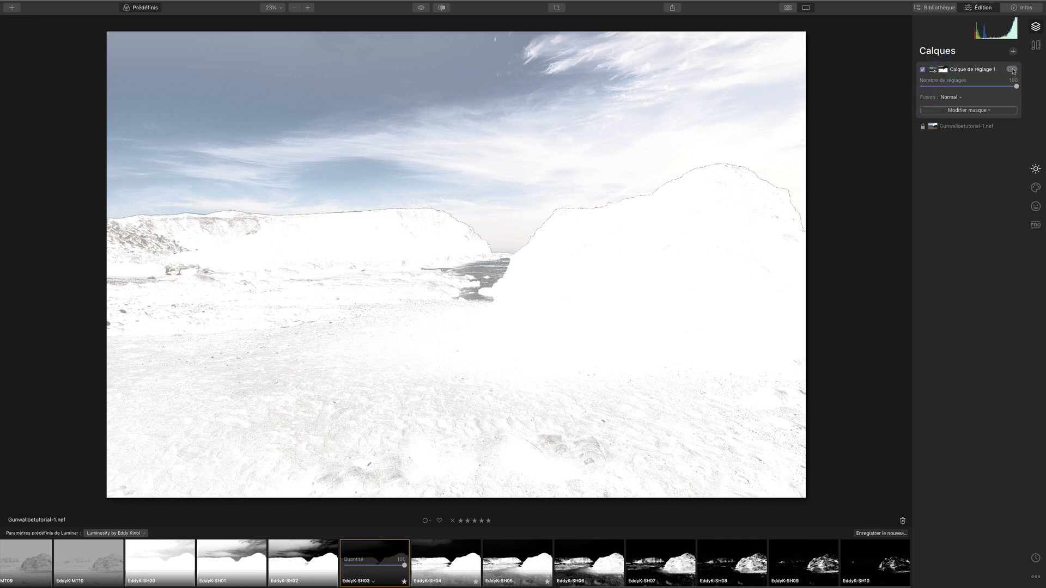
Step: Delete the adjustment layer, keeping only the base photo
{"action": "left_click", "coordinate": [1012, 69]}
{"action": "left_click", "coordinate": [1003, 88]}
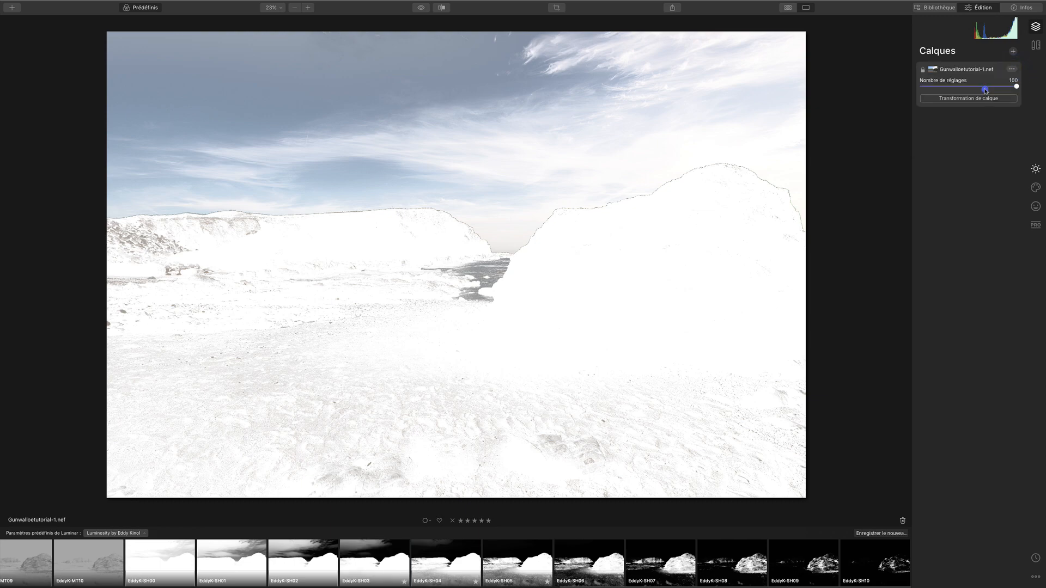
Step: Start a brush mask on the photo's AI Amélioration filter and paste the copied luminosity mask into it
{"action": "left_click", "coordinate": [1035, 168]}
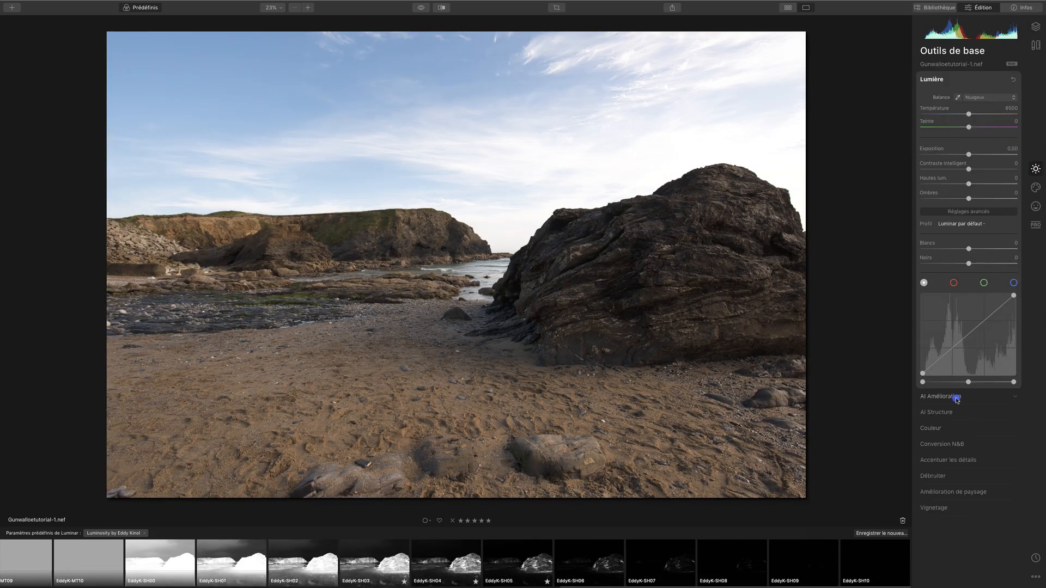
{"action": "left_click", "coordinate": [958, 397]}
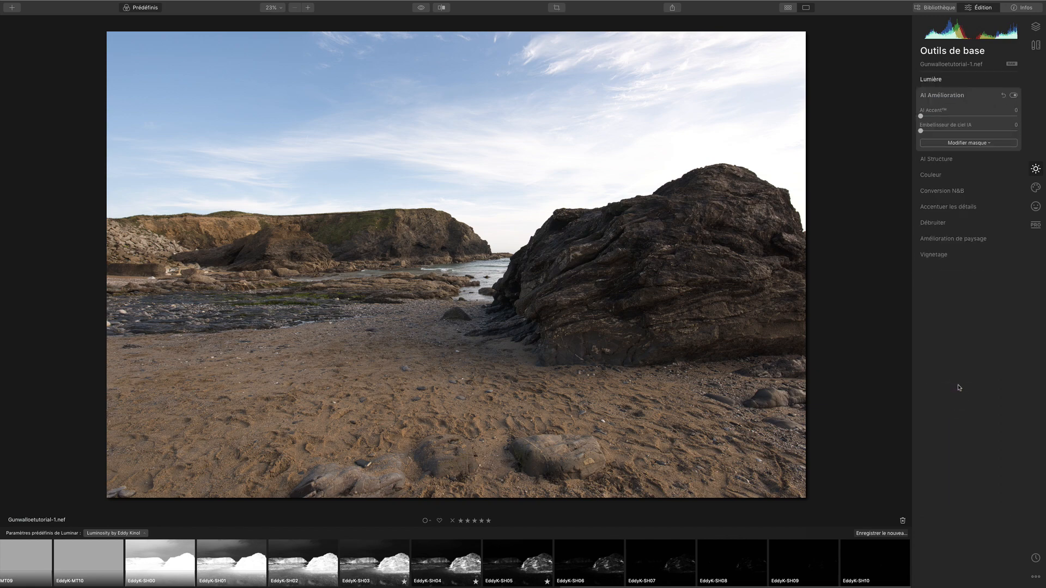
{"action": "left_click", "coordinate": [957, 143]}
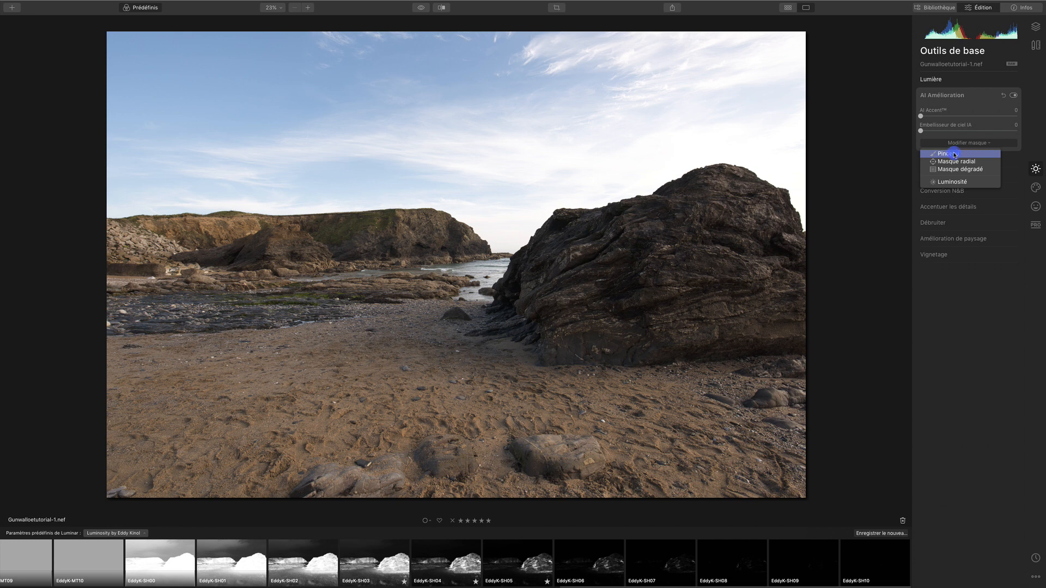
{"action": "left_click", "coordinate": [954, 155]}
{"action": "left_click", "coordinate": [437, 228]}
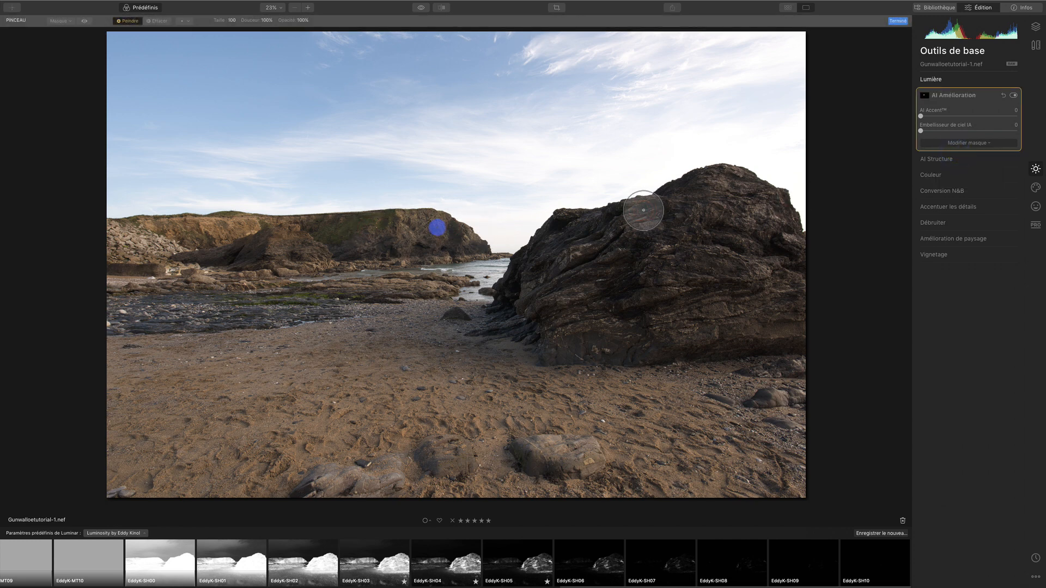
{"action": "left_click", "coordinate": [926, 97]}
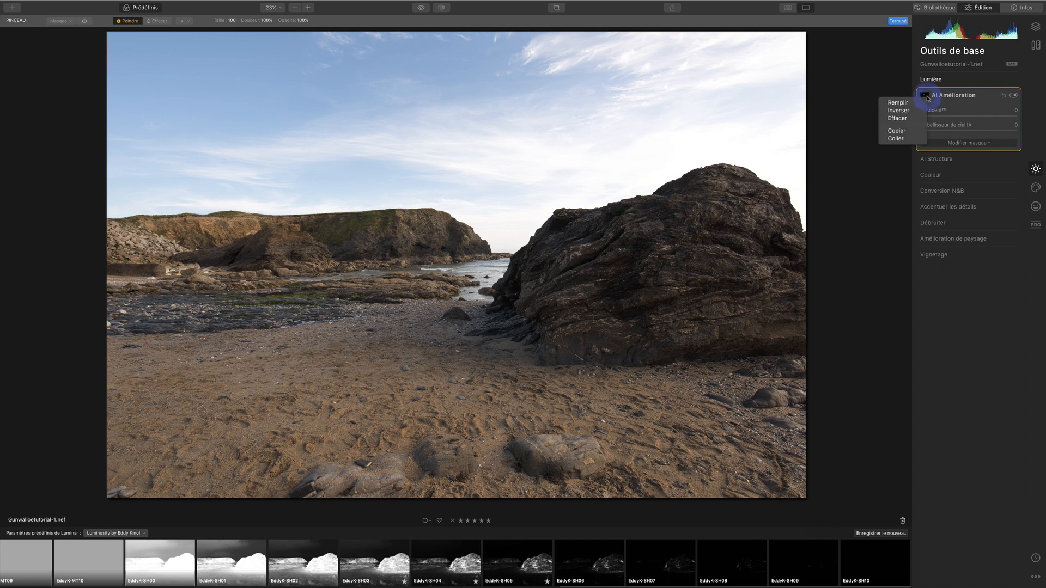
{"action": "left_click", "coordinate": [897, 140]}
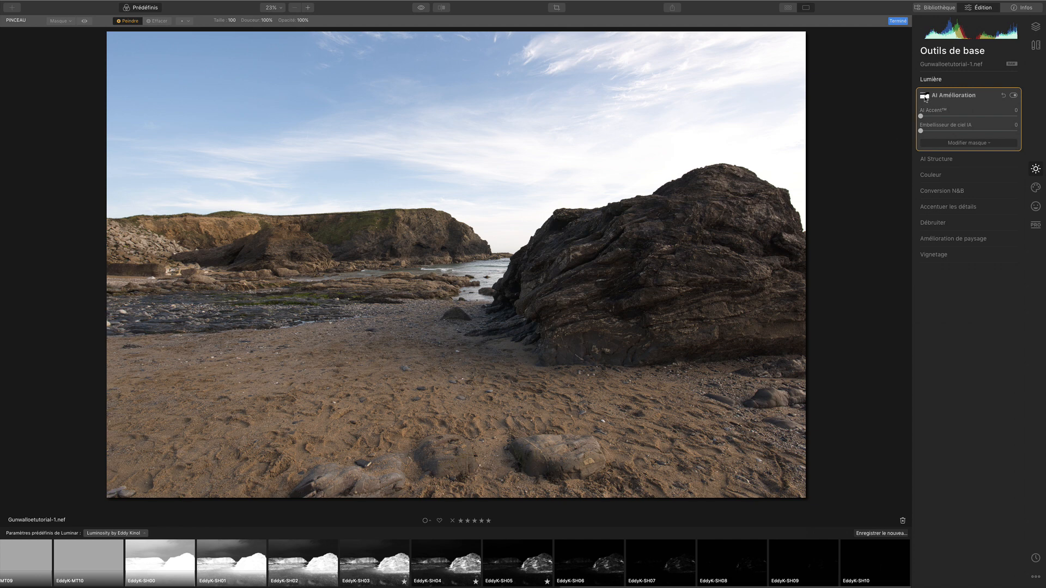
Step: Edit the AI Amélioration mask with the brush and show its red overlay
{"action": "left_click", "coordinate": [979, 144]}
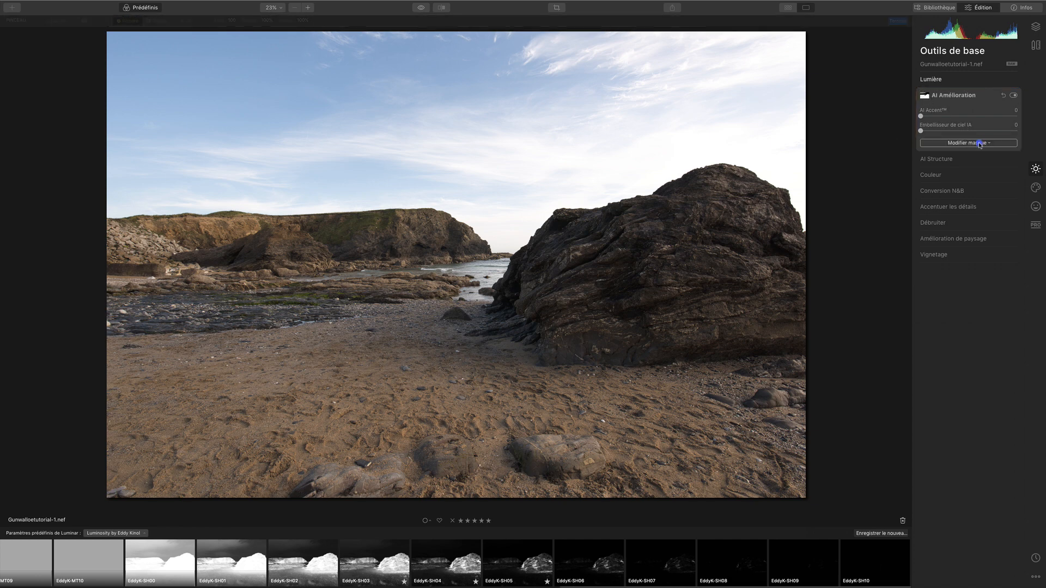
{"action": "left_click", "coordinate": [959, 154]}
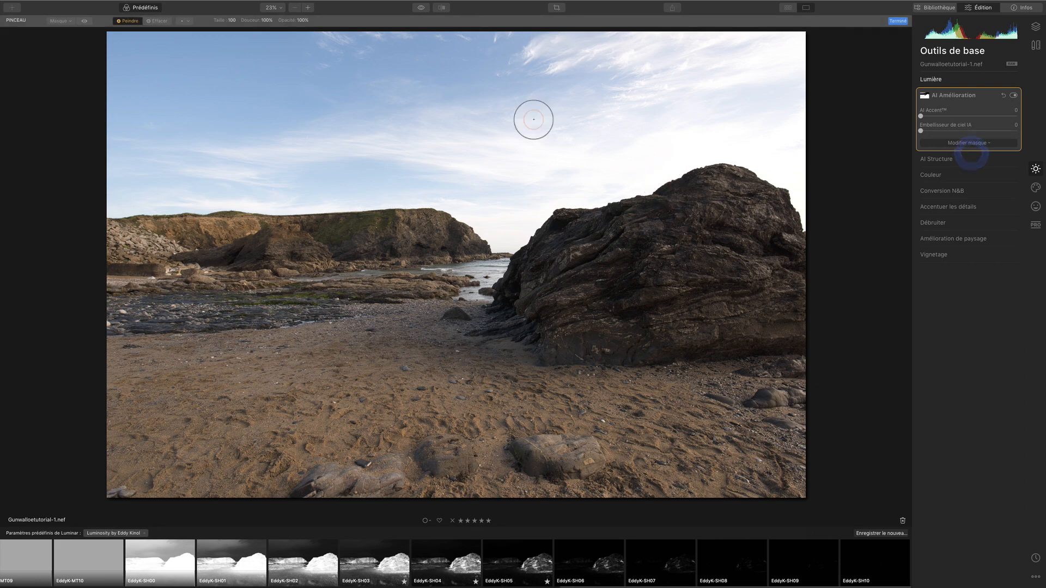
{"action": "left_click", "coordinate": [84, 20]}
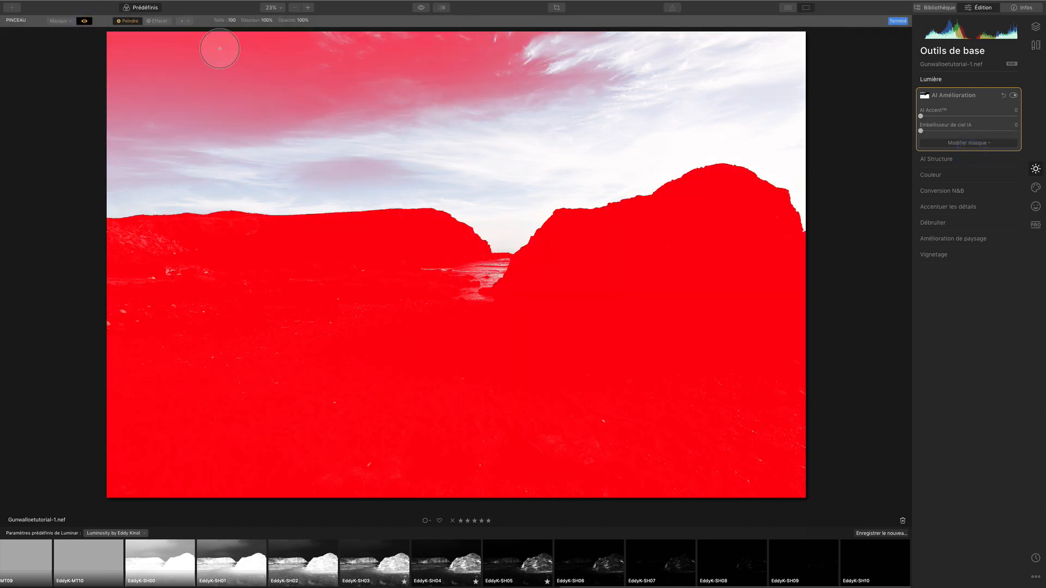
Step: Erase the masked areas of the sky with an enlarged brush so only the land stays in the mask
{"action": "left_click", "coordinate": [157, 20]}
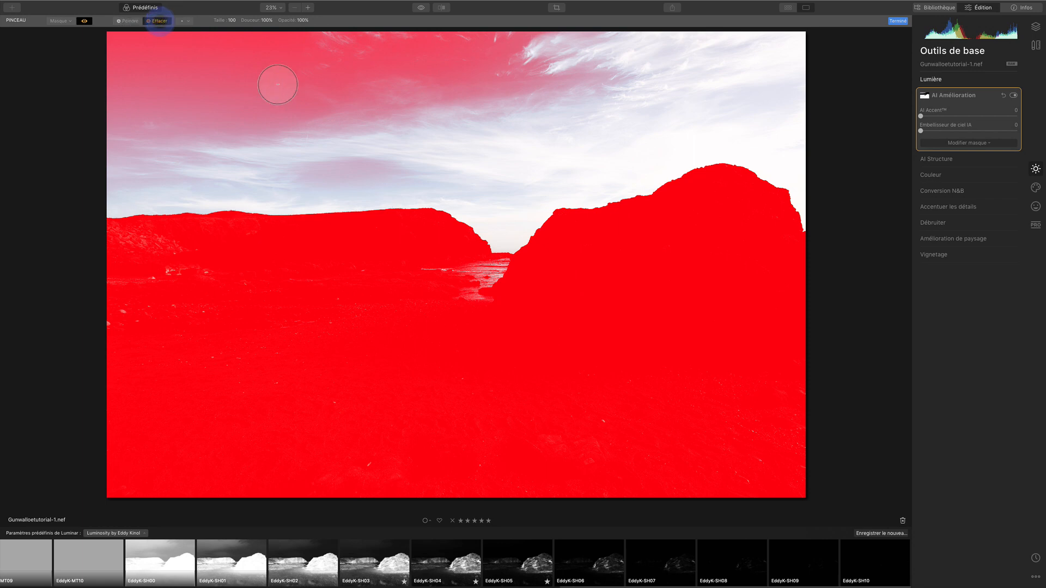
{"action": "key", "text": "bracketright"}
{"action": "key", "text": "bracketright"}
{"action": "key", "text": "bracketright"}
{"action": "key", "text": "bracketright"}
{"action": "key", "text": "bracketright"}
{"action": "key", "text": "bracketright"}
{"action": "key", "text": "bracketright"}
{"action": "key", "text": "bracketright"}
{"action": "key", "text": "bracketright"}
{"action": "key", "text": "bracketright"}
{"action": "key", "text": "bracketright"}
{"action": "key", "text": "bracketright"}
{"action": "key", "text": "bracketright"}
{"action": "key", "text": "bracketright"}
{"action": "key", "text": "bracketright"}
{"action": "key", "text": "bracketright"}
{"action": "key", "text": "bracketright"}
{"action": "key", "text": "bracketright"}
{"action": "key", "text": "bracketright"}
{"action": "key", "text": "bracketright"}
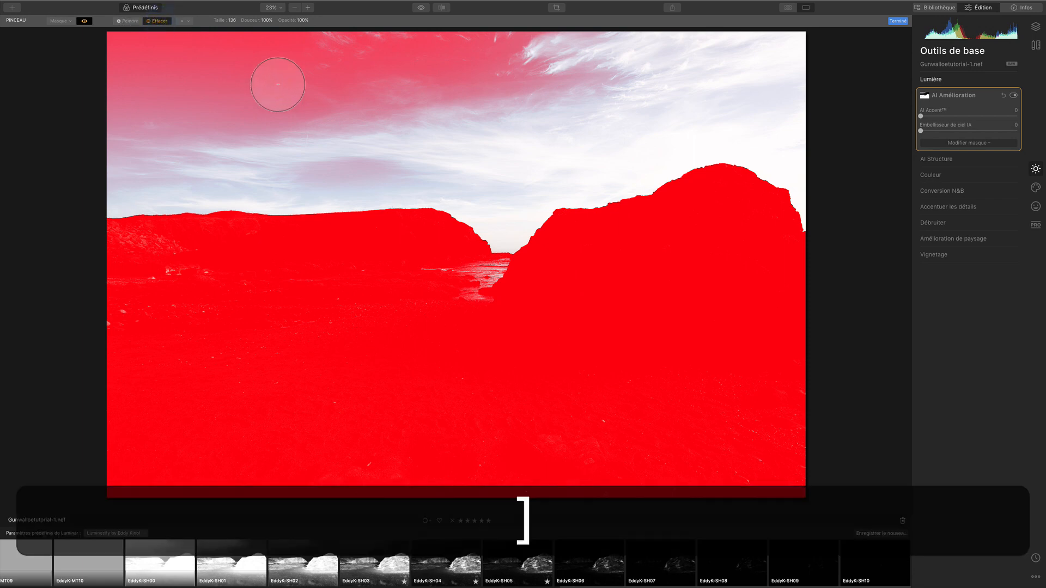
{"action": "mouse_move", "coordinate": [462, 78]}
{"action": "left_mouse_down"}
{"action": "mouse_move", "coordinate": [525, 63]}
{"action": "mouse_move", "coordinate": [113, 98]}
{"action": "left_mouse_up"}
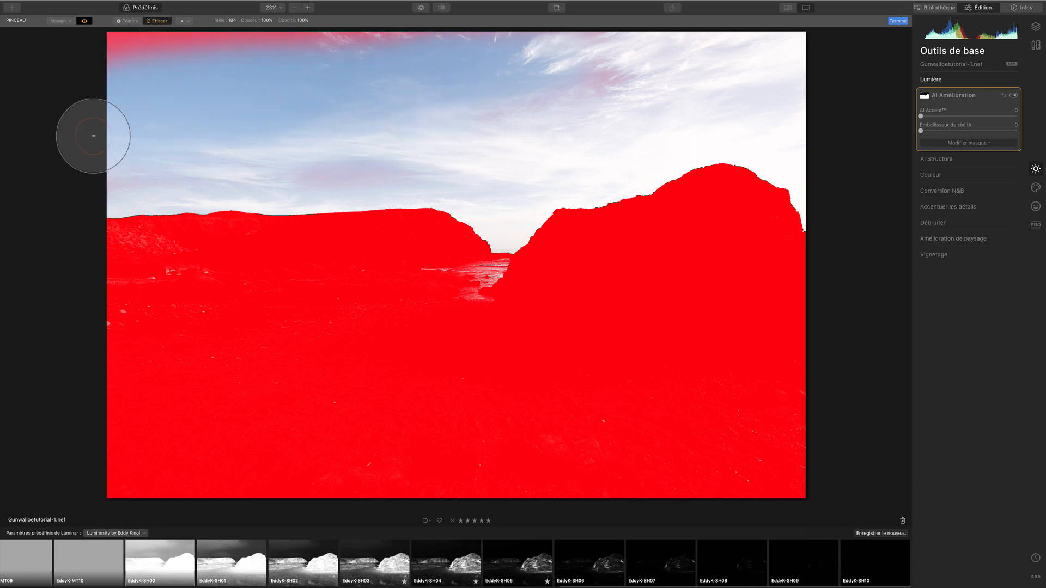
{"action": "mouse_move", "coordinate": [93, 133]}
{"action": "left_mouse_down"}
{"action": "mouse_move", "coordinate": [198, 40]}
{"action": "mouse_move", "coordinate": [503, 21]}
{"action": "left_mouse_up"}
{"action": "mouse_move", "coordinate": [450, 78]}
{"action": "left_mouse_down"}
{"action": "mouse_move", "coordinate": [262, 98]}
{"action": "mouse_move", "coordinate": [283, 145]}
{"action": "mouse_move", "coordinate": [315, 159]}
{"action": "mouse_move", "coordinate": [213, 160]}
{"action": "left_mouse_up"}
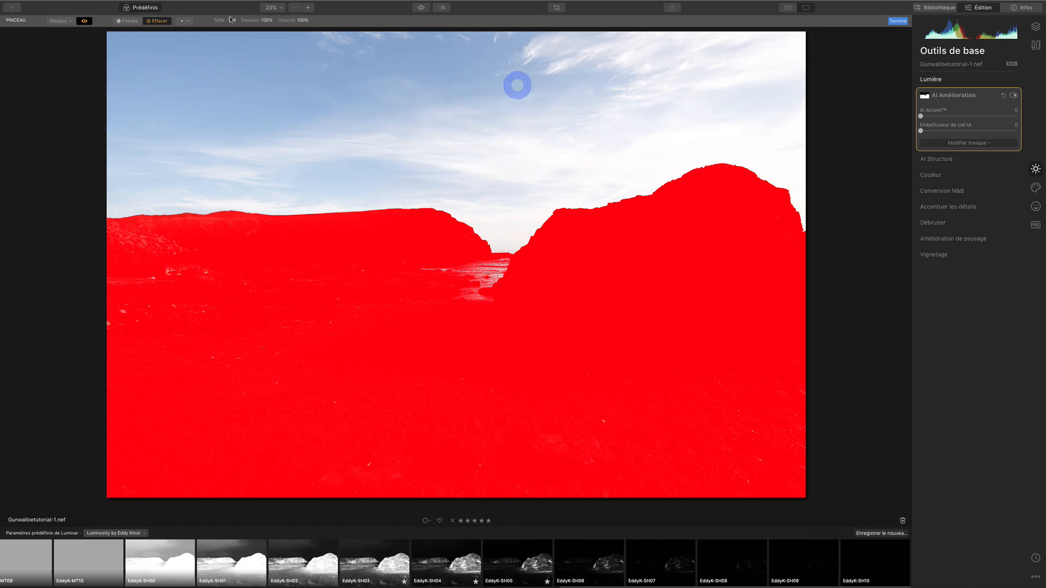
Step: Paint over the unmasked gaps in the beach and cliffs with a resized brush to complete the land mask
{"action": "left_click", "coordinate": [128, 21]}
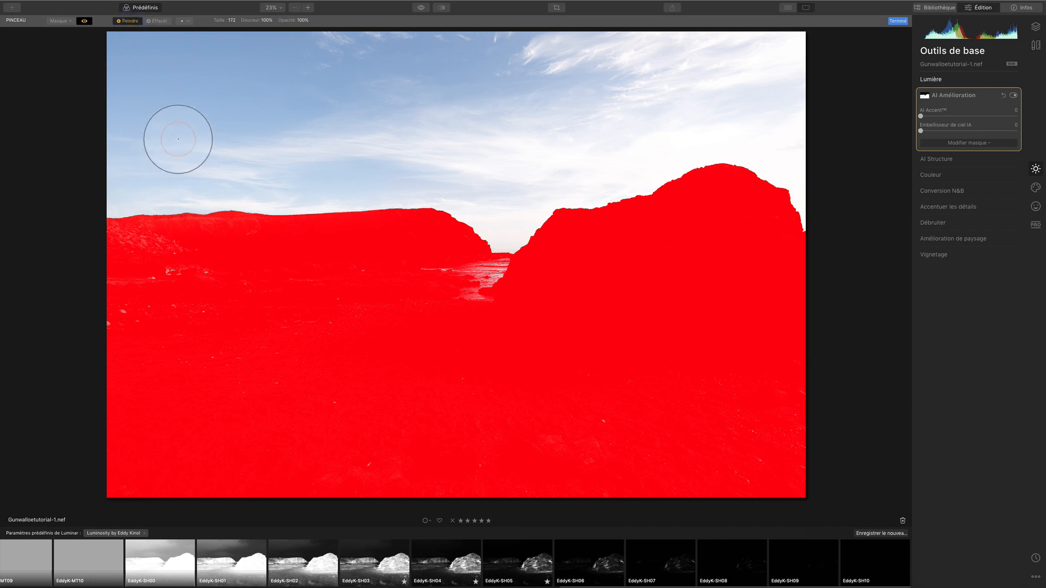
{"action": "key", "text": "bracketleft"}
{"action": "key", "text": "bracketleft"}
{"action": "key", "text": "bracketleft"}
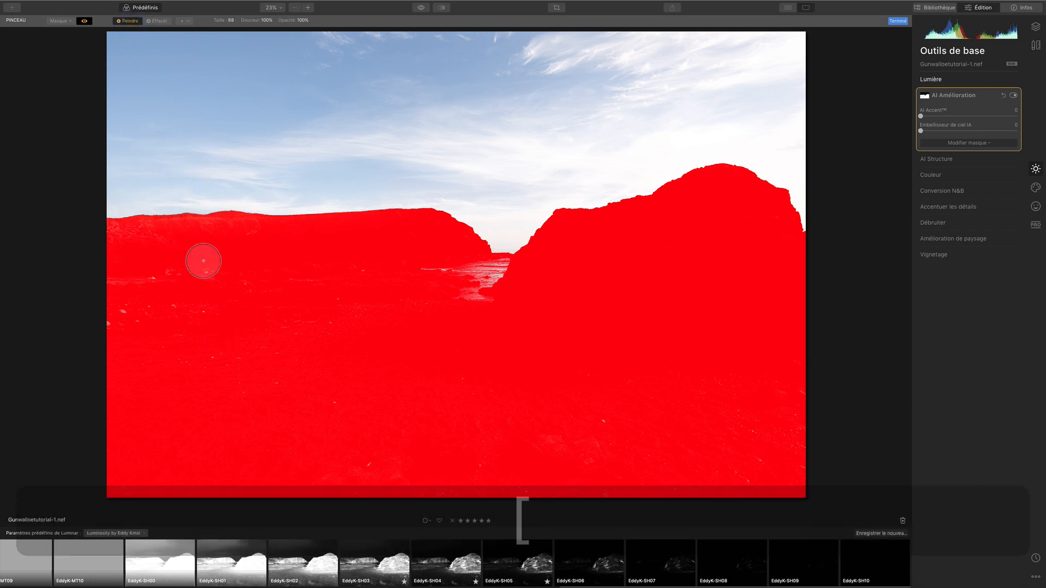
{"action": "key", "text": "bracketright"}
{"action": "key", "text": "bracketright"}
{"action": "key", "text": "bracketright"}
{"action": "key", "text": "bracketright"}
{"action": "key", "text": "bracketright"}
{"action": "key", "text": "bracketright"}
{"action": "key", "text": "bracketright"}
{"action": "key", "text": "bracketright"}
{"action": "key", "text": "bracketright"}
{"action": "key", "text": "bracketright"}
{"action": "key", "text": "bracketright"}
{"action": "key", "text": "bracketright"}
{"action": "key", "text": "bracketright"}
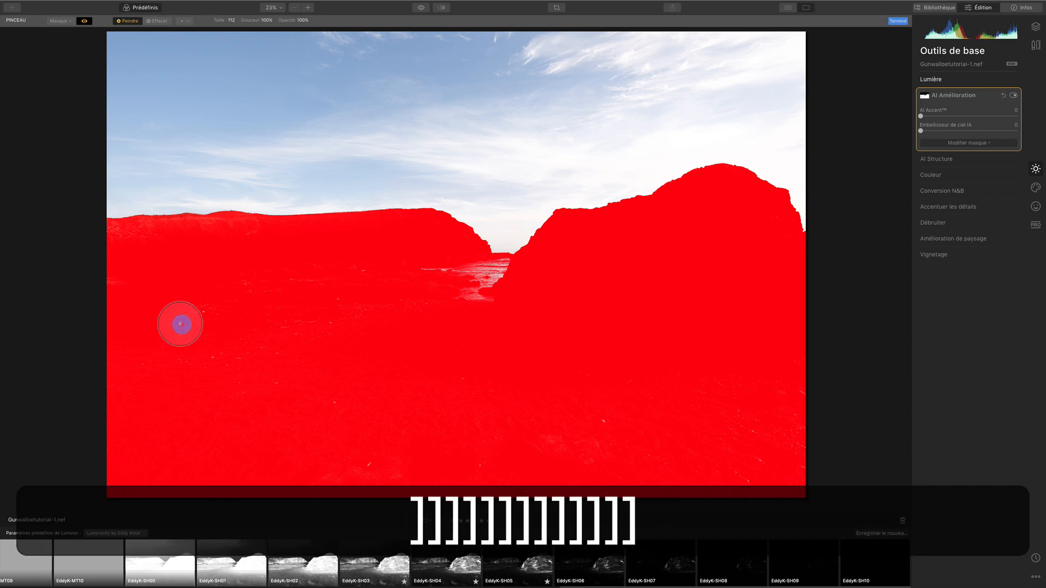
{"action": "mouse_move", "coordinate": [313, 422]}
{"action": "left_mouse_down"}
{"action": "mouse_move", "coordinate": [435, 468]}
{"action": "mouse_move", "coordinate": [658, 422]}
{"action": "mouse_move", "coordinate": [811, 406]}
{"action": "mouse_move", "coordinate": [713, 410]}
{"action": "mouse_move", "coordinate": [645, 500]}
{"action": "mouse_move", "coordinate": [201, 377]}
{"action": "mouse_move", "coordinate": [338, 311]}
{"action": "mouse_move", "coordinate": [416, 323]}
{"action": "left_mouse_up"}
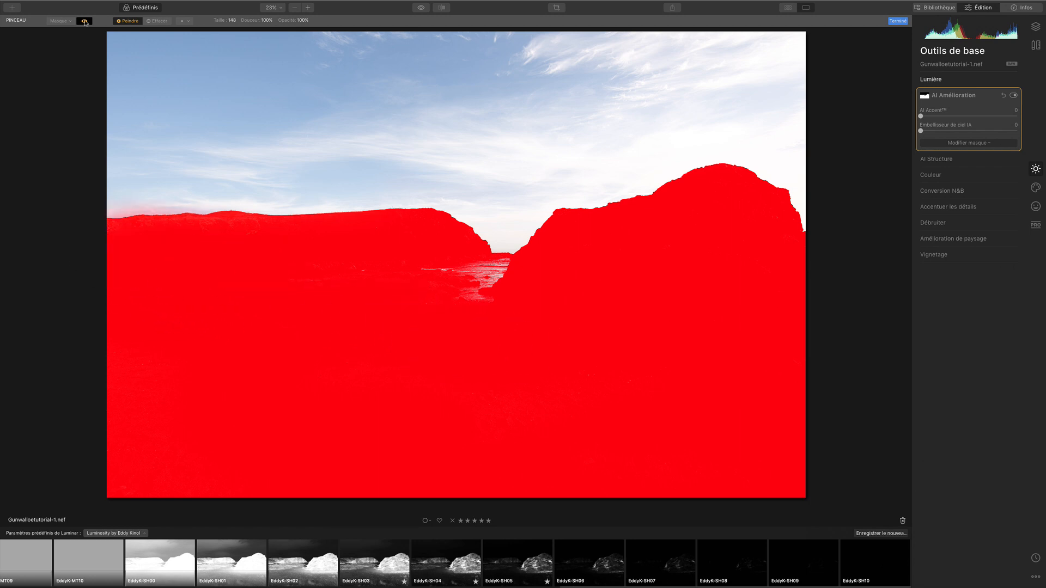
Step: Hide the mask overlay, set AI Accent to 60, and compare the land with the AI Amélioration filter off and on
{"action": "left_click", "coordinate": [84, 21]}
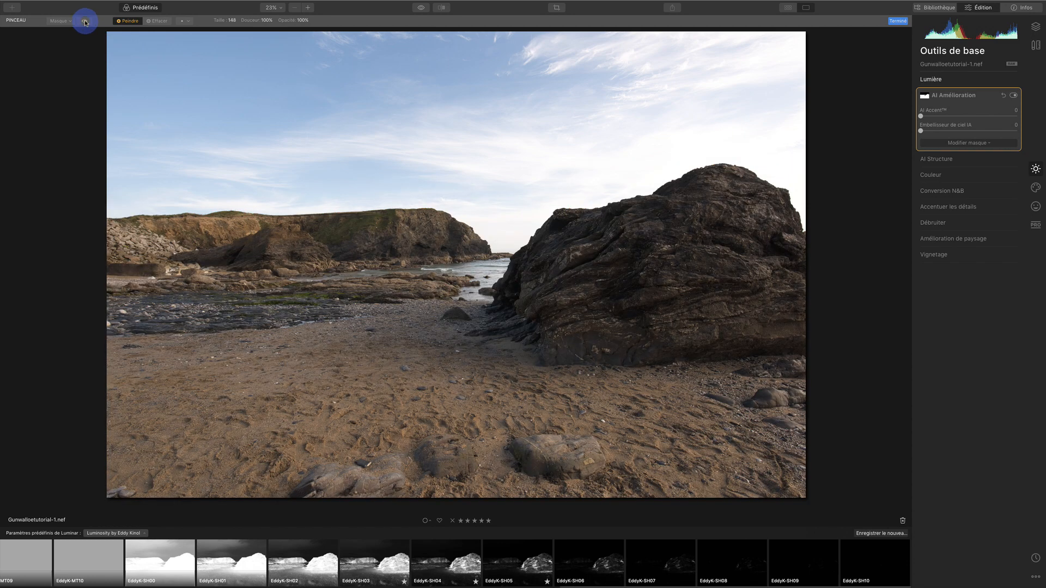
{"action": "left_click_drag", "start_coordinate": [921, 117], "coordinate": [980, 117]}
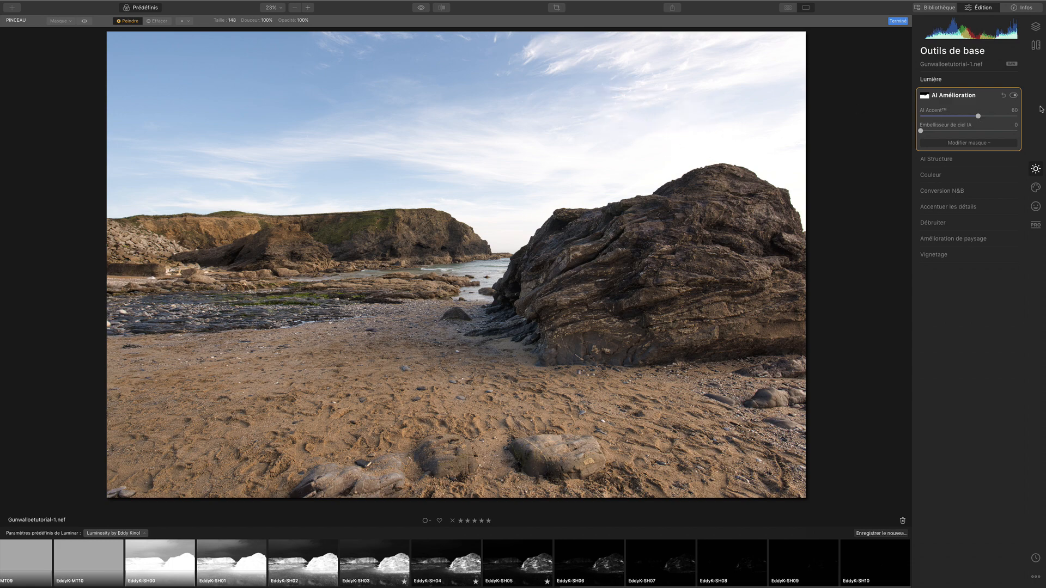
{"action": "left_click", "coordinate": [1014, 96]}
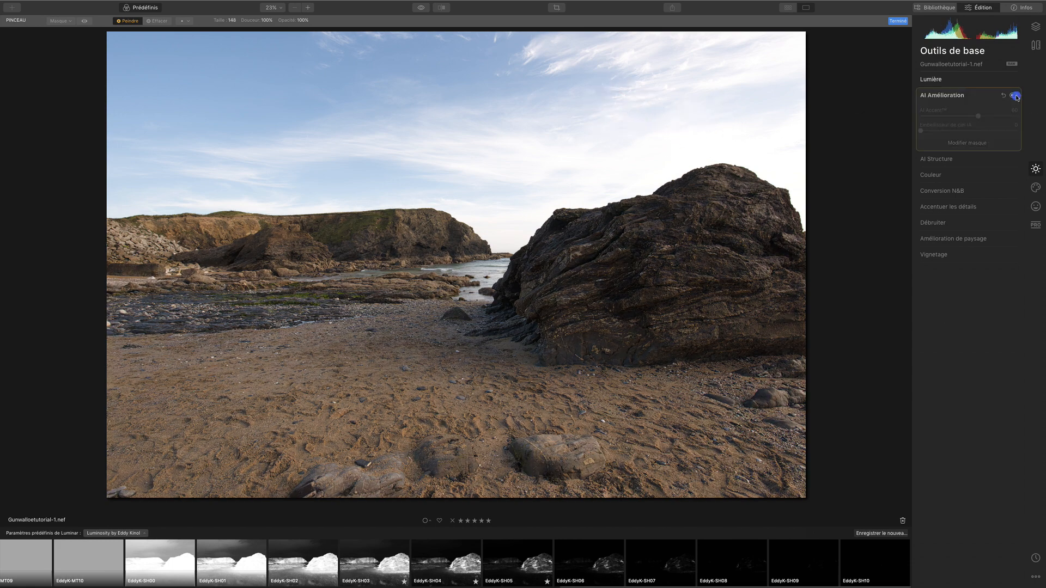
{"action": "left_click", "coordinate": [1013, 95]}
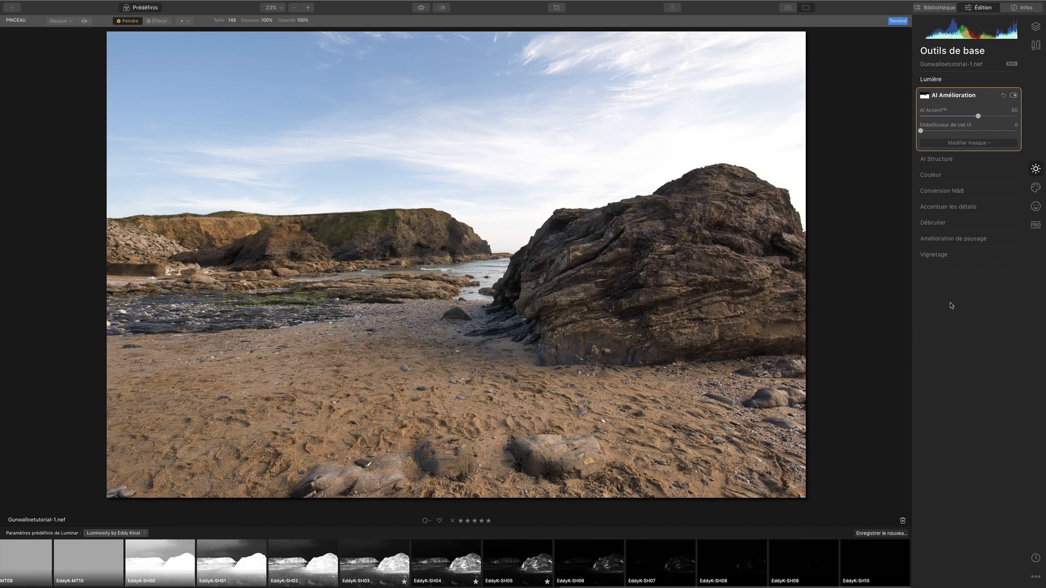
Step: Copy the land mask from the AI Amélioration filter and add a new adjustment layer above the photo
{"action": "left_click", "coordinate": [924, 96]}
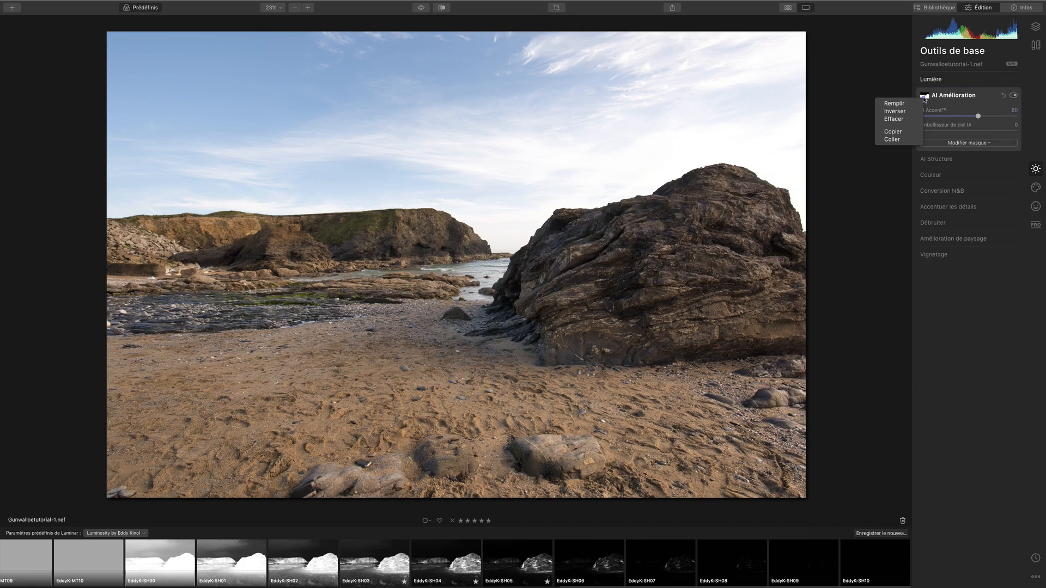
{"action": "left_click", "coordinate": [904, 130]}
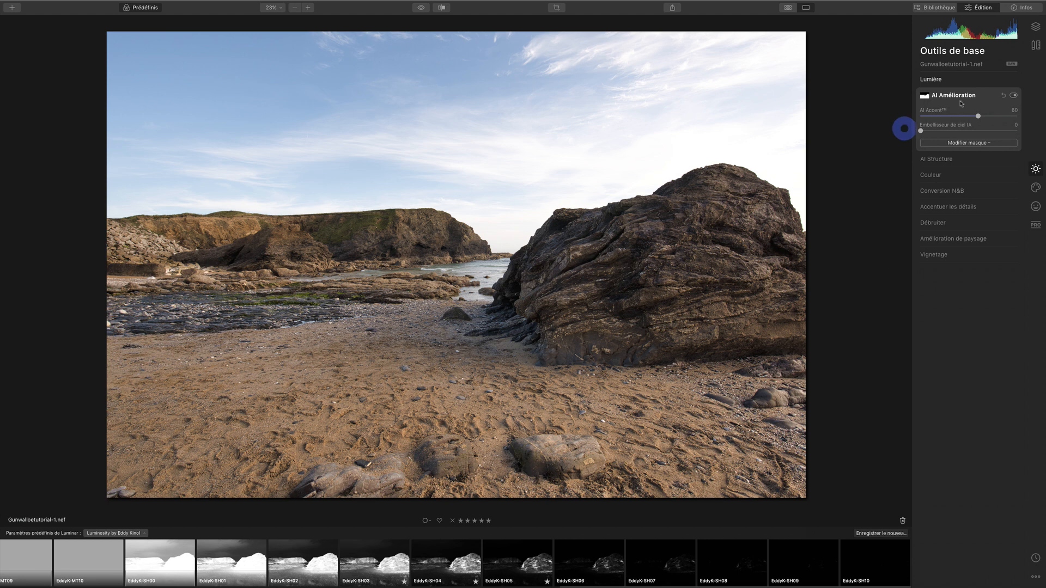
{"action": "left_click", "coordinate": [1040, 32]}
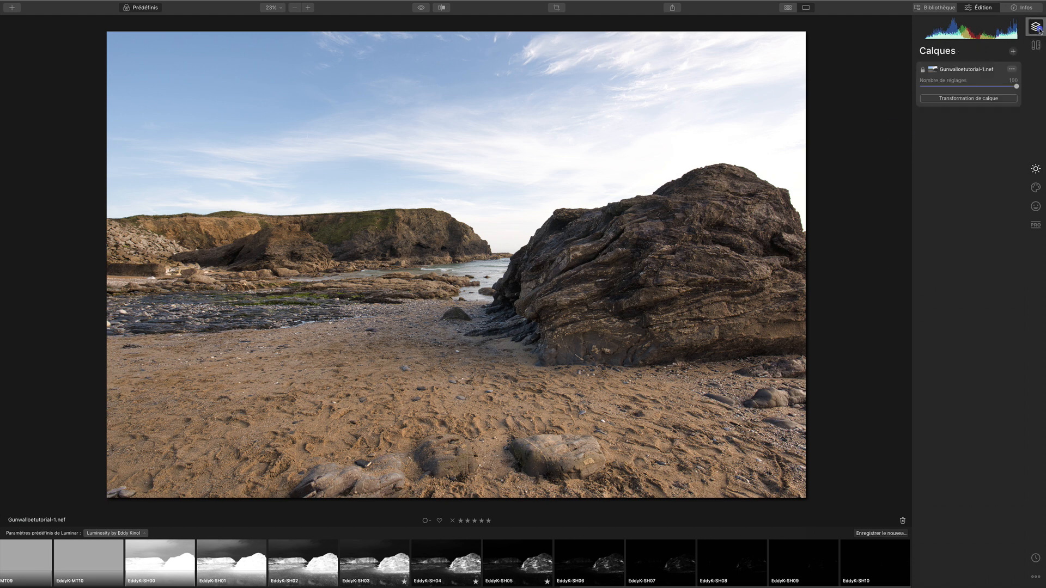
{"action": "left_click", "coordinate": [1013, 52]}
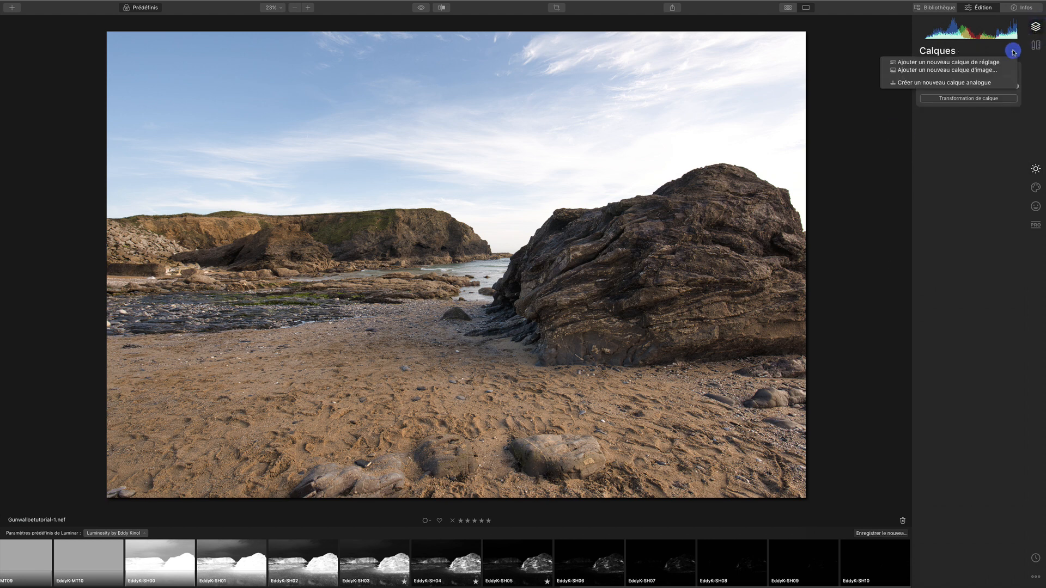
{"action": "left_click", "coordinate": [996, 64]}
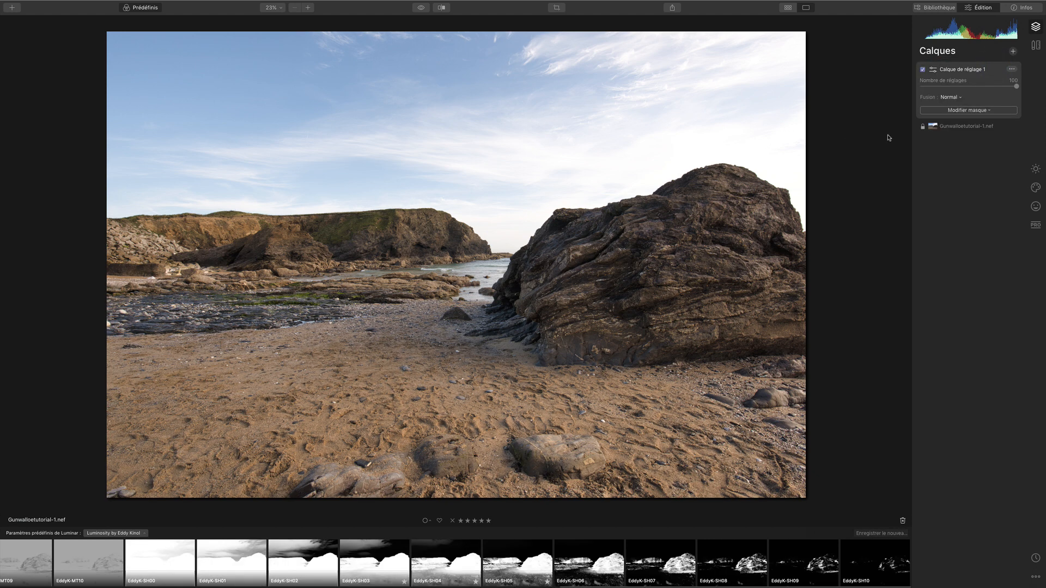
Step: Create a brush mask on the adjustment layer with one dab on the rock, and paste the copied land mask into it
{"action": "left_click", "coordinate": [961, 109]}
{"action": "left_click", "coordinate": [957, 119]}
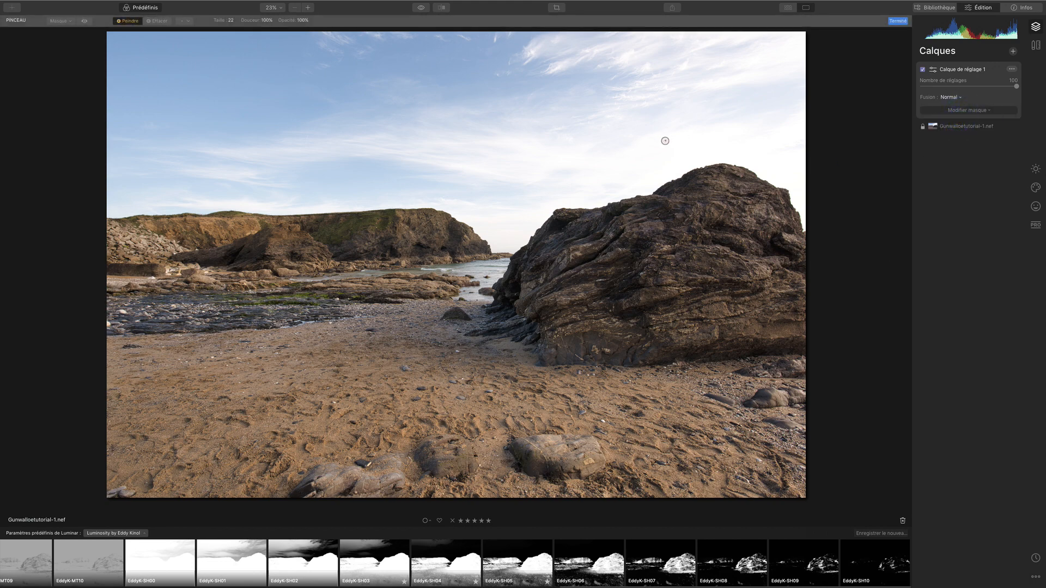
{"action": "key", "text": "bracketright"}
{"action": "key", "text": "bracketright"}
{"action": "key", "text": "bracketright"}
{"action": "key", "text": "bracketright"}
{"action": "key", "text": "bracketright"}
{"action": "key", "text": "bracketright"}
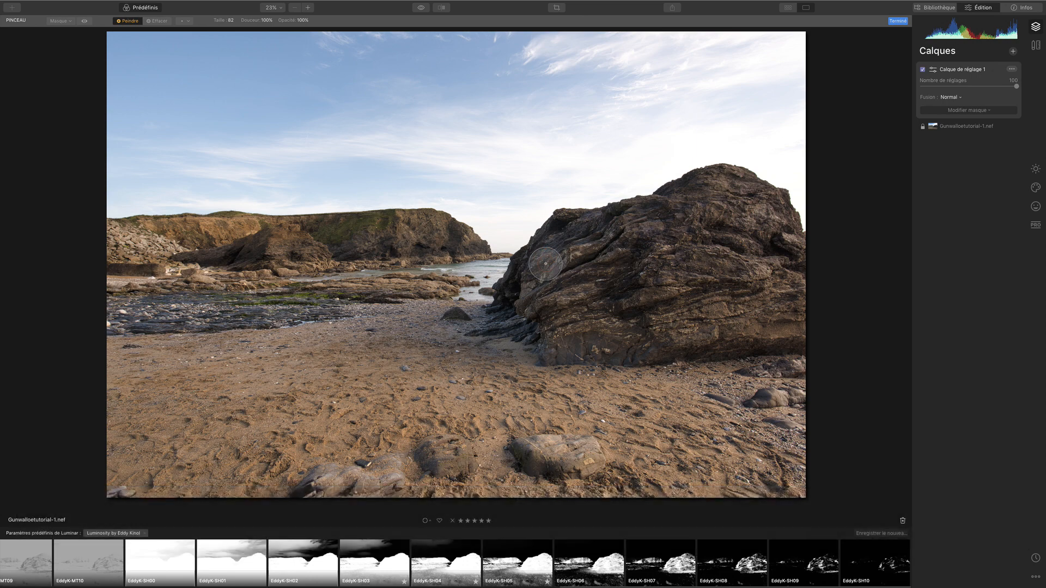
{"action": "left_click", "coordinate": [612, 265]}
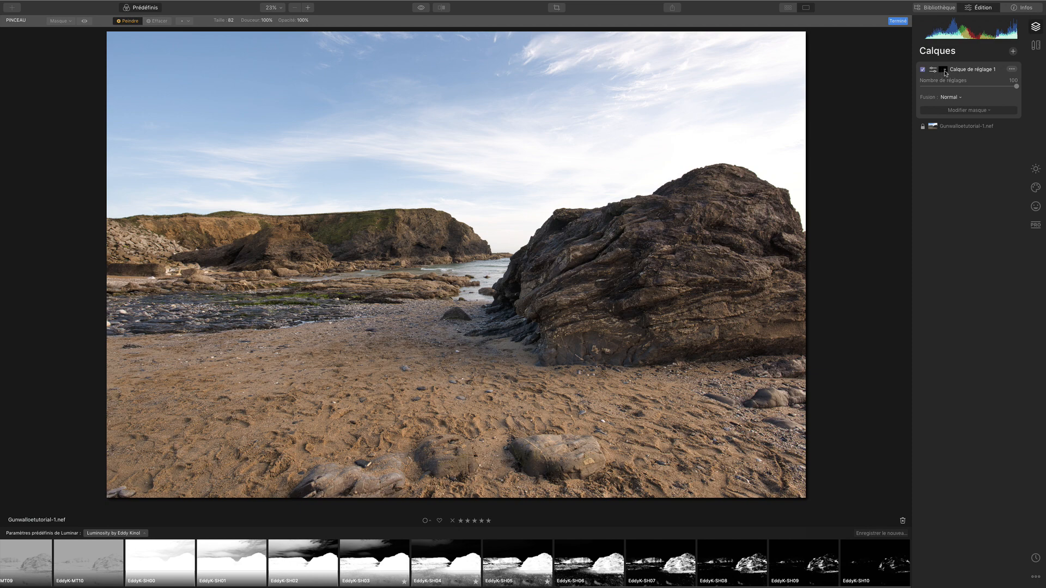
{"action": "left_click", "coordinate": [945, 73]}
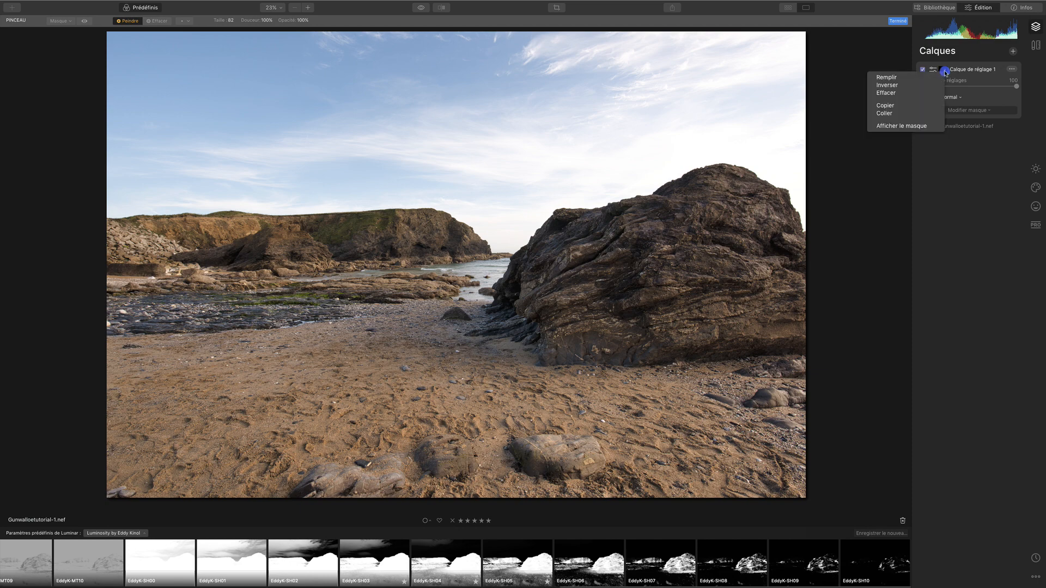
{"action": "left_click", "coordinate": [909, 112]}
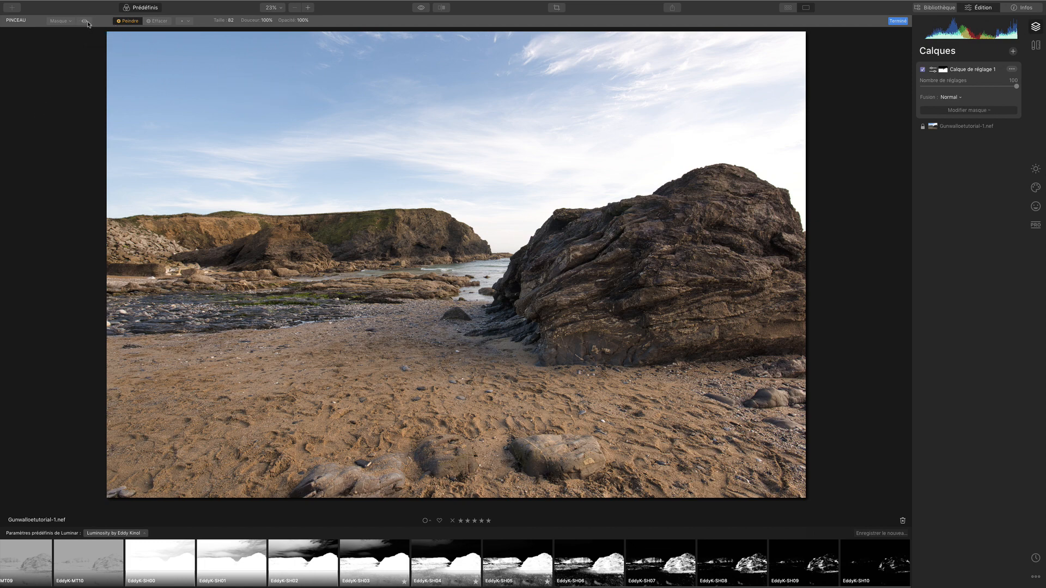
Step: Invert the adjustment layer's mask to cover the sky instead of the land, checking it with the red overlay
{"action": "left_click", "coordinate": [84, 22]}
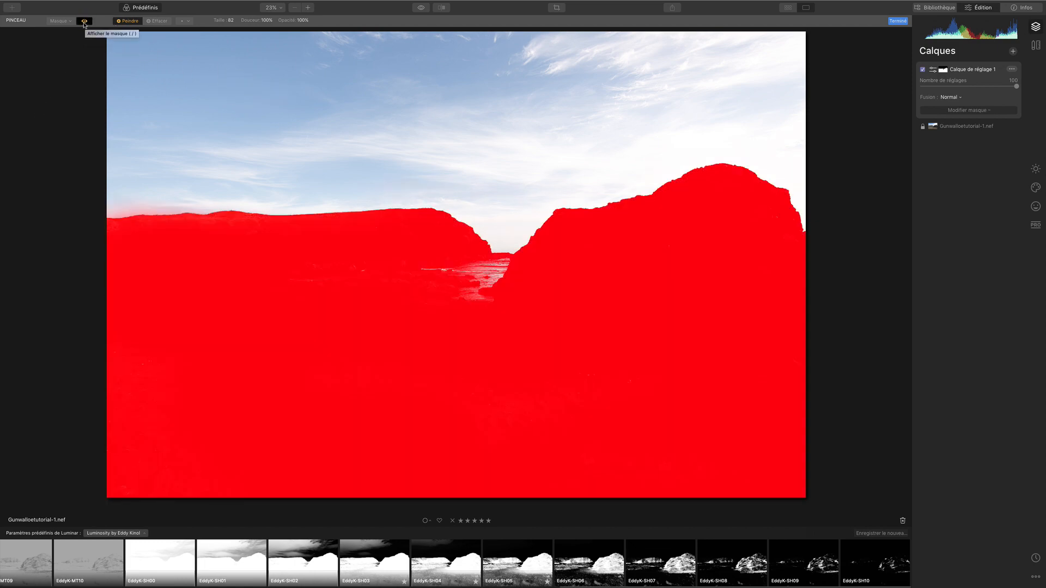
{"action": "left_click", "coordinate": [60, 21]}
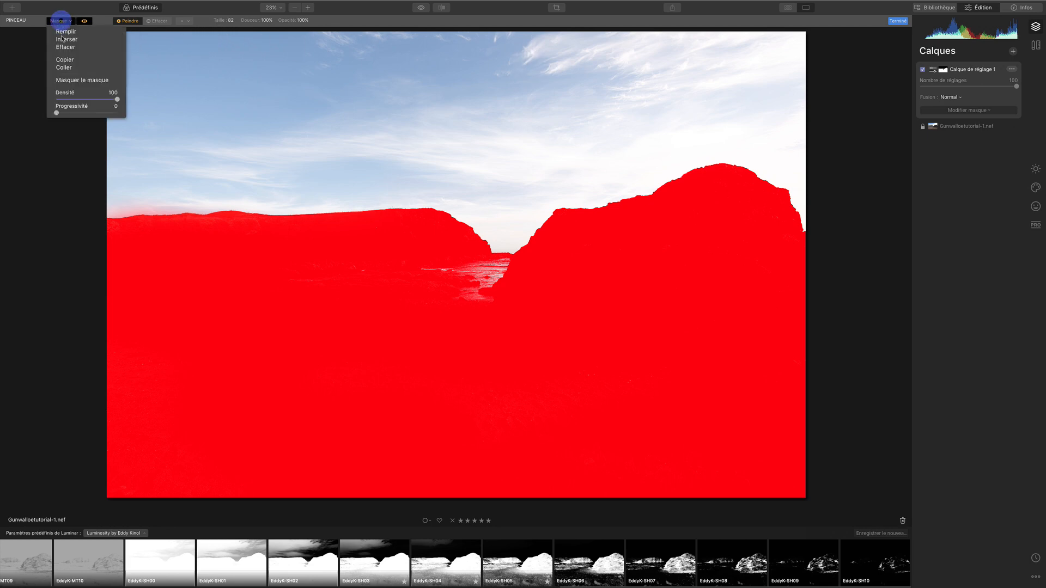
{"action": "left_click", "coordinate": [976, 221]}
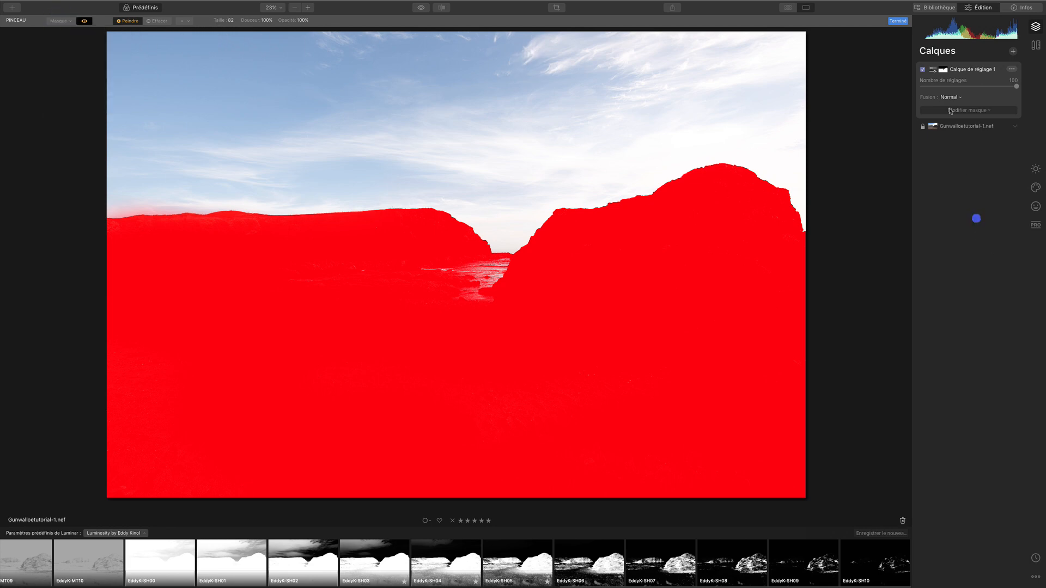
{"action": "left_click", "coordinate": [941, 69]}
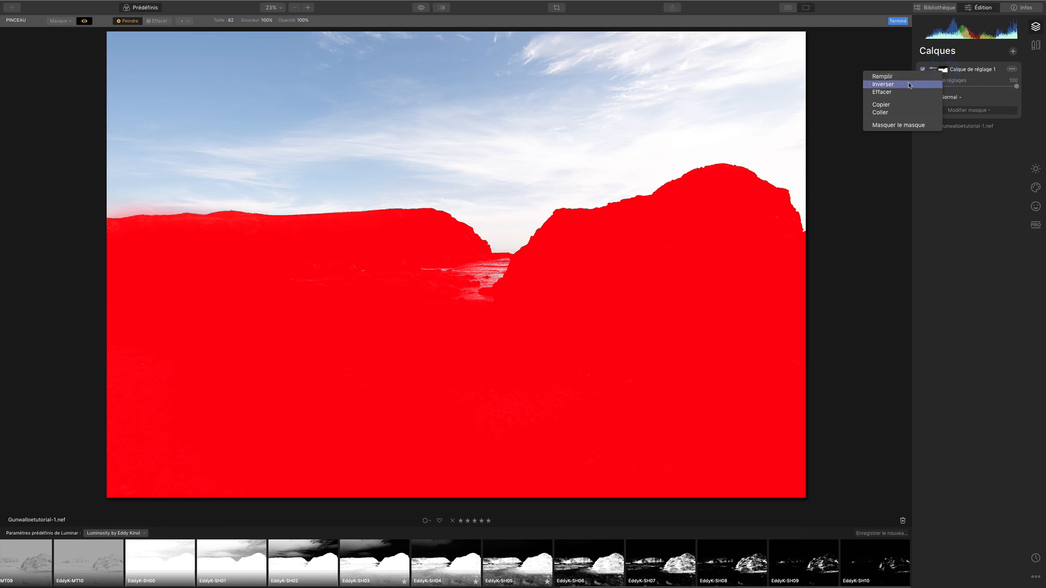
{"action": "left_click", "coordinate": [909, 86]}
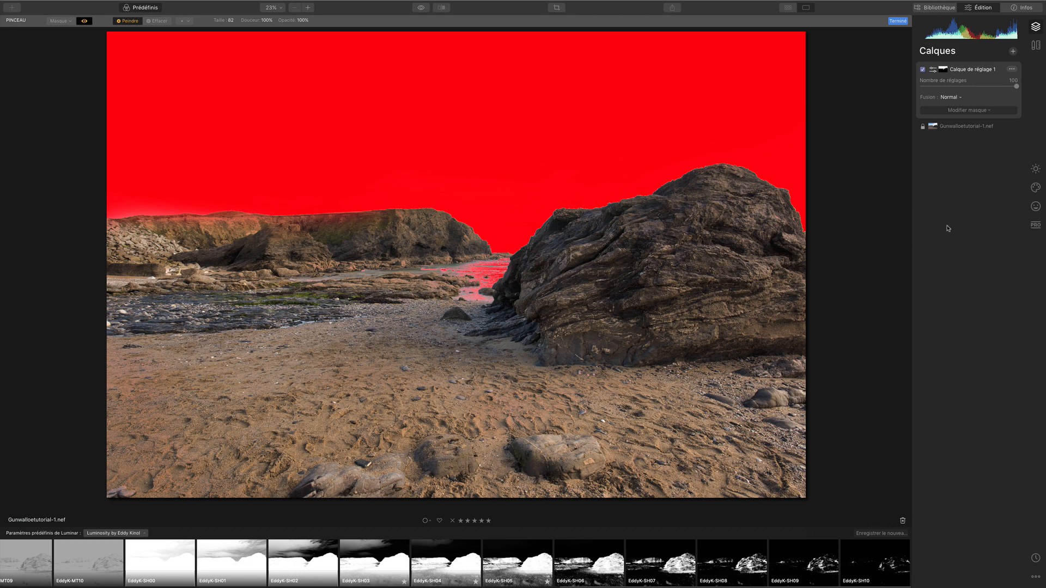
{"action": "left_click", "coordinate": [84, 21]}
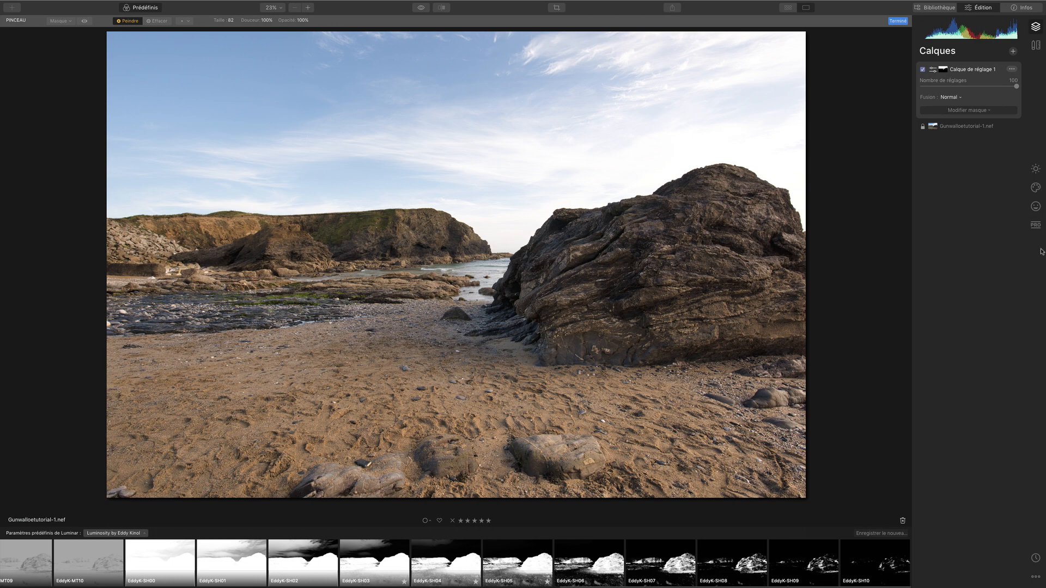
Step: Darken the sky with the layer's Lumière filter: Exposition -1.28, Contraste intelligent 29, Hautes lum. -57 and Ombres -60
{"action": "left_click", "coordinate": [1035, 170]}
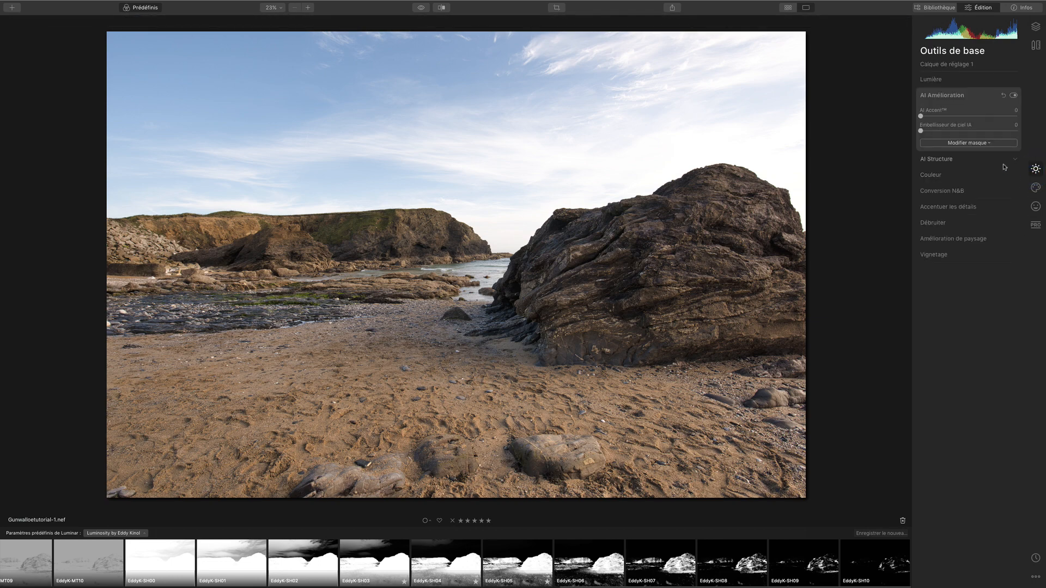
{"action": "left_click", "coordinate": [931, 80]}
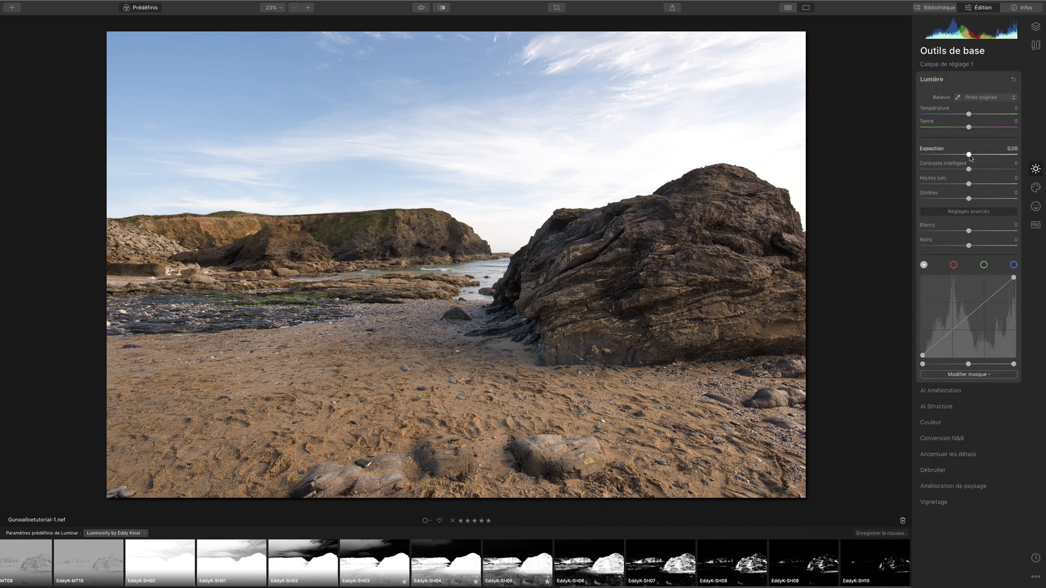
{"action": "mouse_move", "coordinate": [969, 155]}
{"action": "left_mouse_down"}
{"action": "mouse_move", "coordinate": [989, 158]}
{"action": "mouse_move", "coordinate": [951, 159]}
{"action": "mouse_move", "coordinate": [986, 157]}
{"action": "mouse_move", "coordinate": [961, 155]}
{"action": "left_mouse_up"}
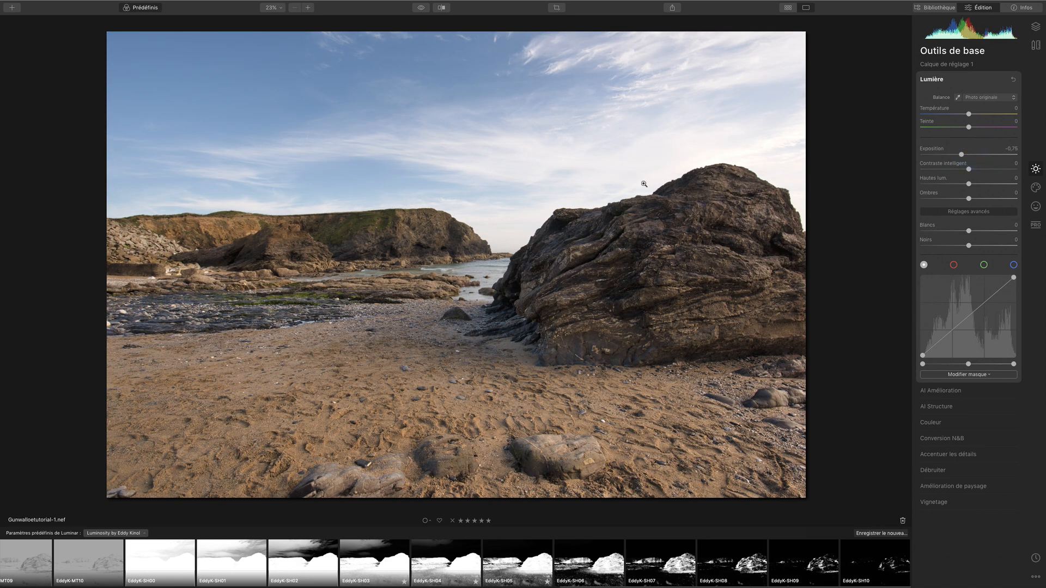
{"action": "left_click_drag", "start_coordinate": [969, 170], "coordinate": [941, 201]}
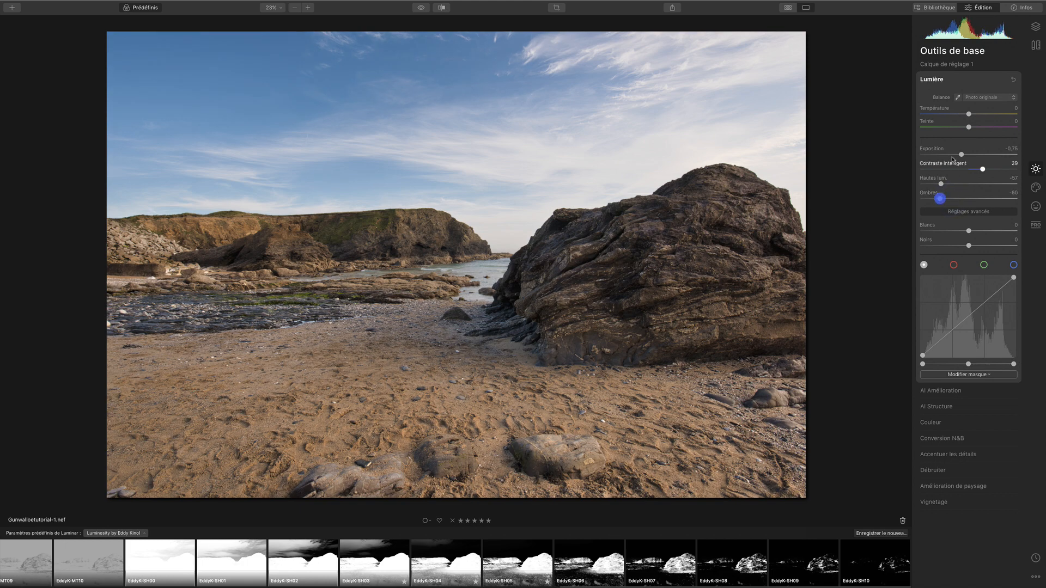
{"action": "left_click_drag", "start_coordinate": [962, 154], "coordinate": [951, 156]}
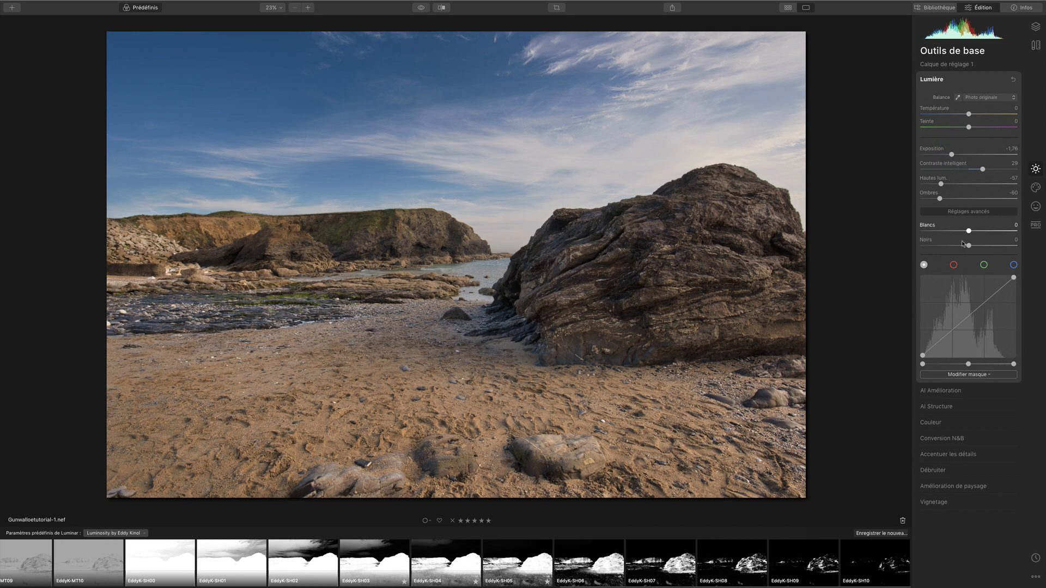
{"action": "left_click_drag", "start_coordinate": [951, 156], "coordinate": [955, 153]}
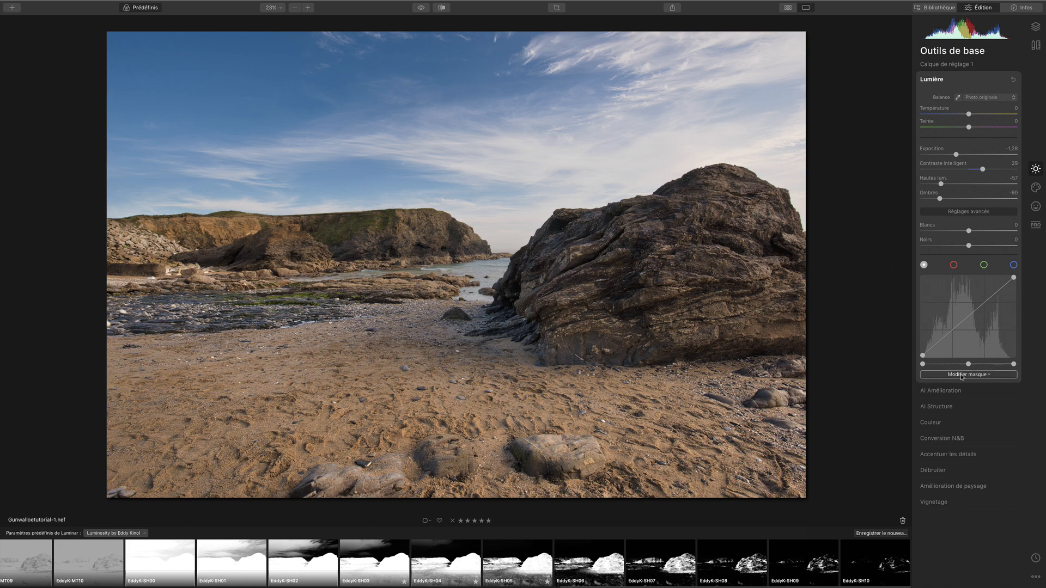
Step: Add a gradient mask to the Lumière filter, narrow its transition and align it with the sea horizon
{"action": "left_click", "coordinate": [963, 375]}
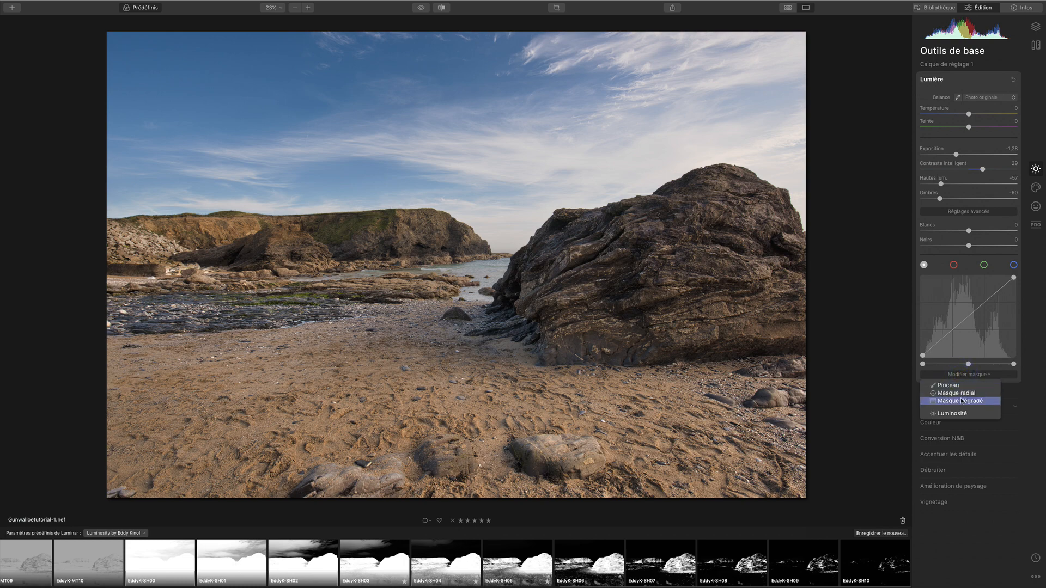
{"action": "left_click", "coordinate": [961, 401]}
{"action": "left_click_drag", "start_coordinate": [488, 81], "coordinate": [493, 140]}
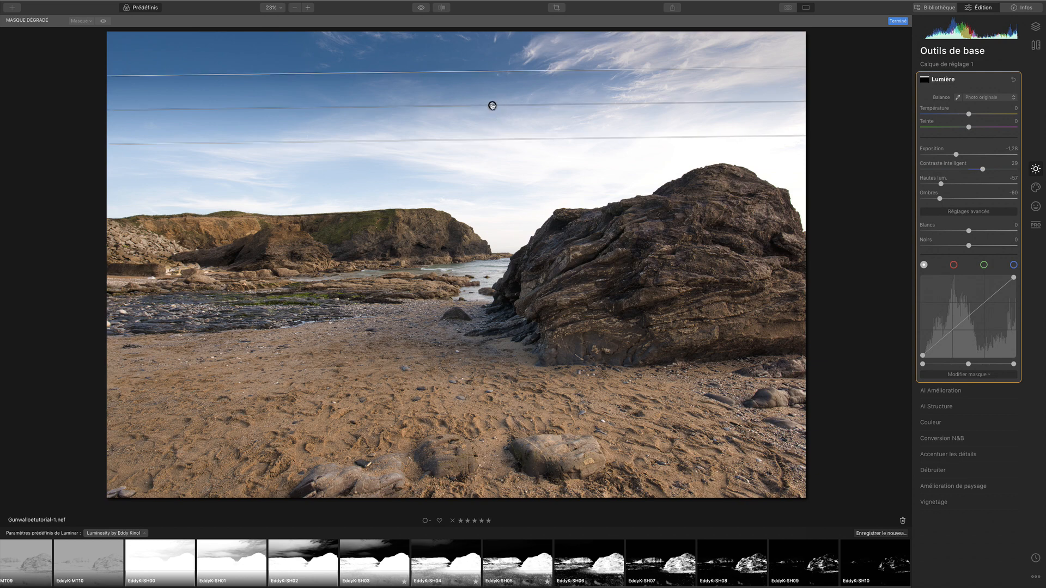
{"action": "left_click_drag", "start_coordinate": [492, 105], "coordinate": [478, 241]}
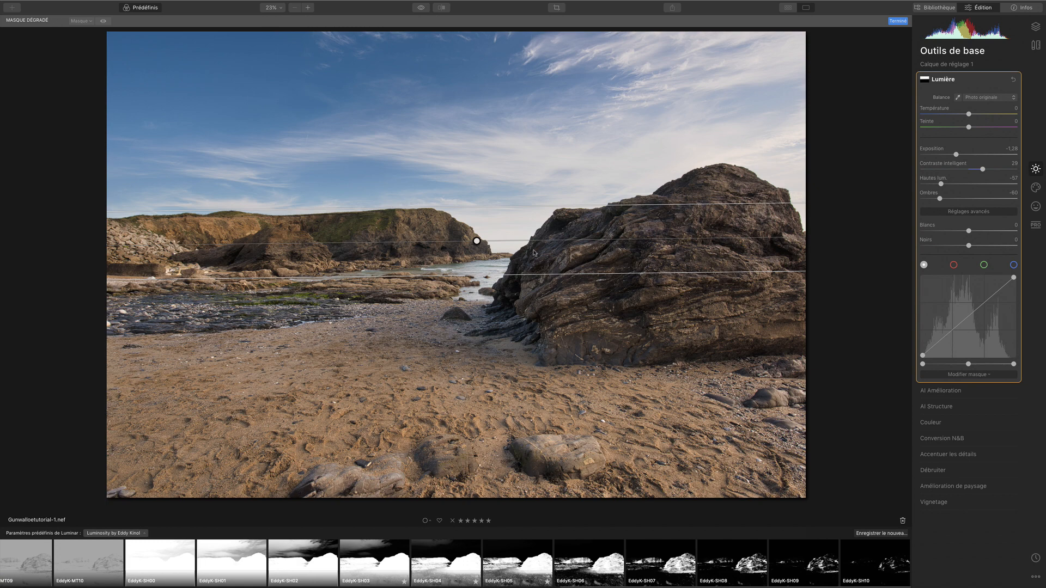
{"action": "left_click_drag", "start_coordinate": [501, 272], "coordinate": [468, 344]}
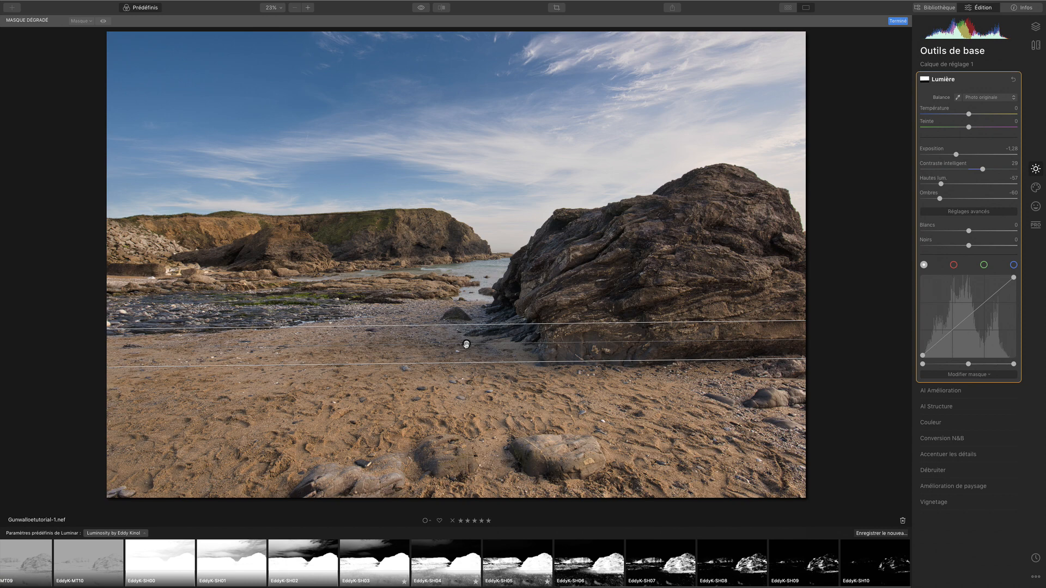
{"action": "left_click_drag", "start_coordinate": [466, 343], "coordinate": [481, 257]}
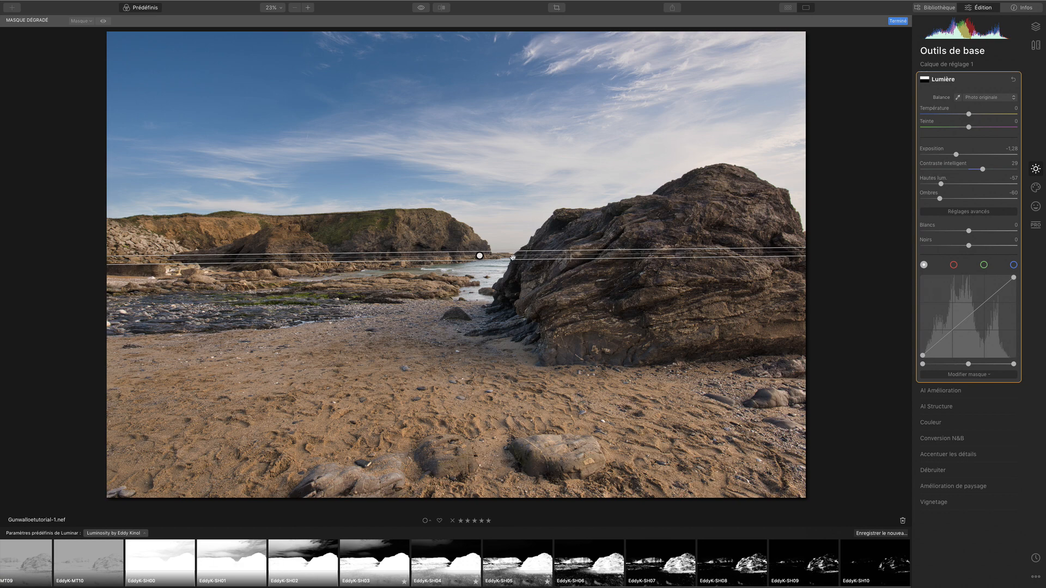
{"action": "mouse_move", "coordinate": [480, 257]}
{"action": "left_mouse_down"}
{"action": "mouse_move", "coordinate": [483, 143]}
{"action": "mouse_move", "coordinate": [482, 252]}
{"action": "left_mouse_up"}
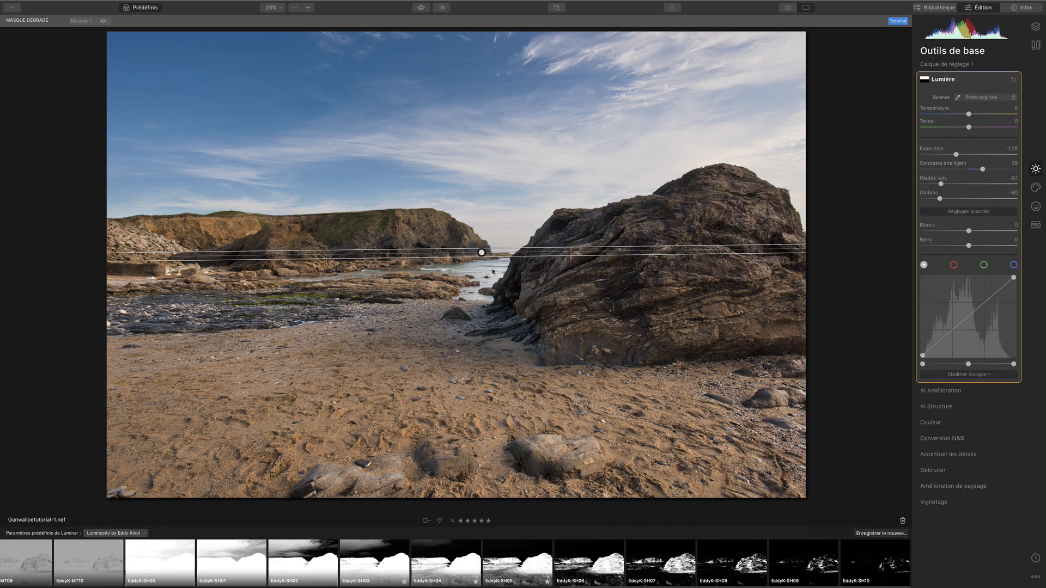